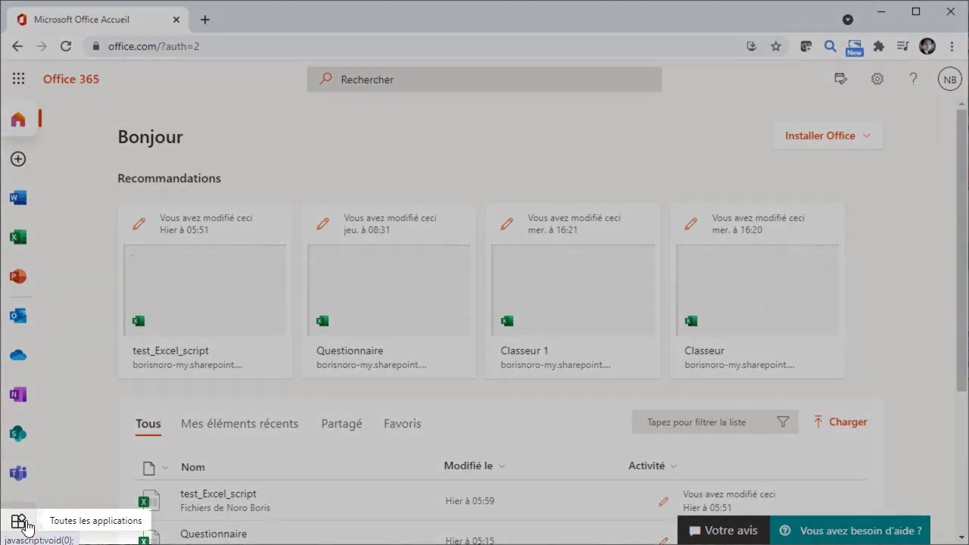
- Open Excel from the full application list and display the Insertion commands of a blank workbook
left_click(19, 522)
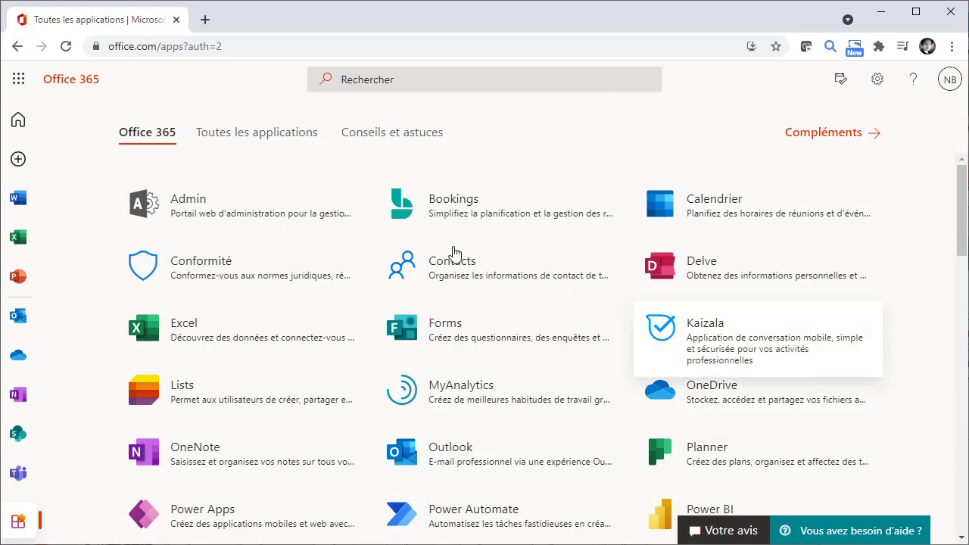
left_click(176, 343)
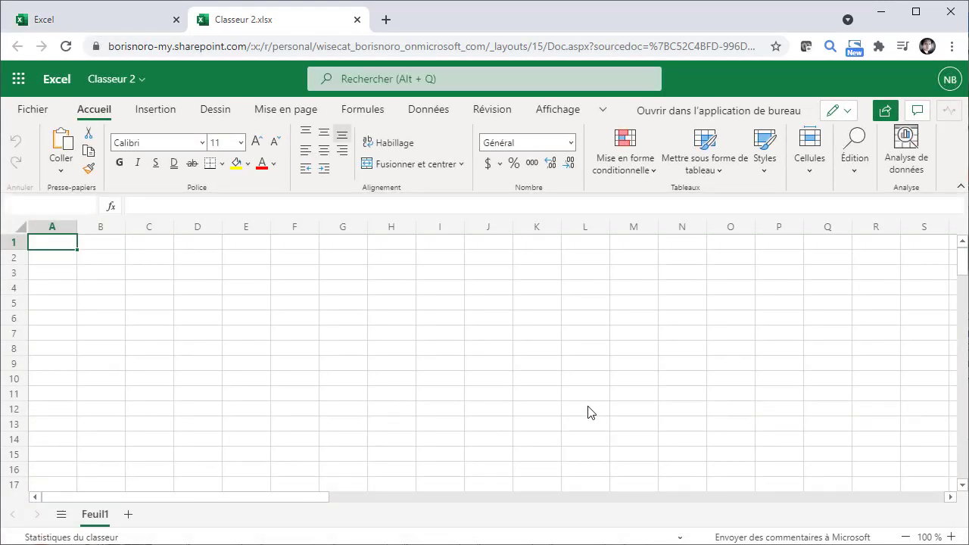
left_click(167, 118)
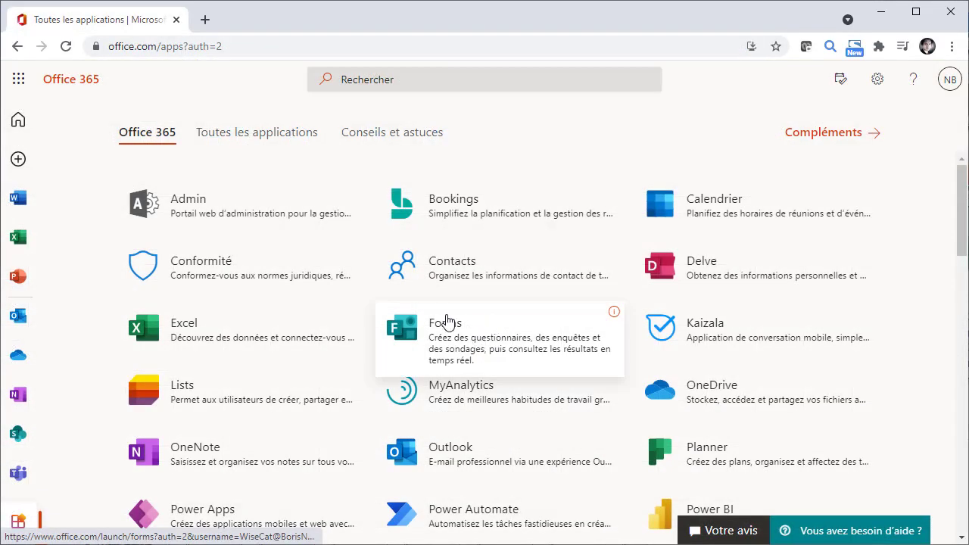
- Create a new form in Forms and title it "Aide Spreadsheet Man"
left_click(496, 343)
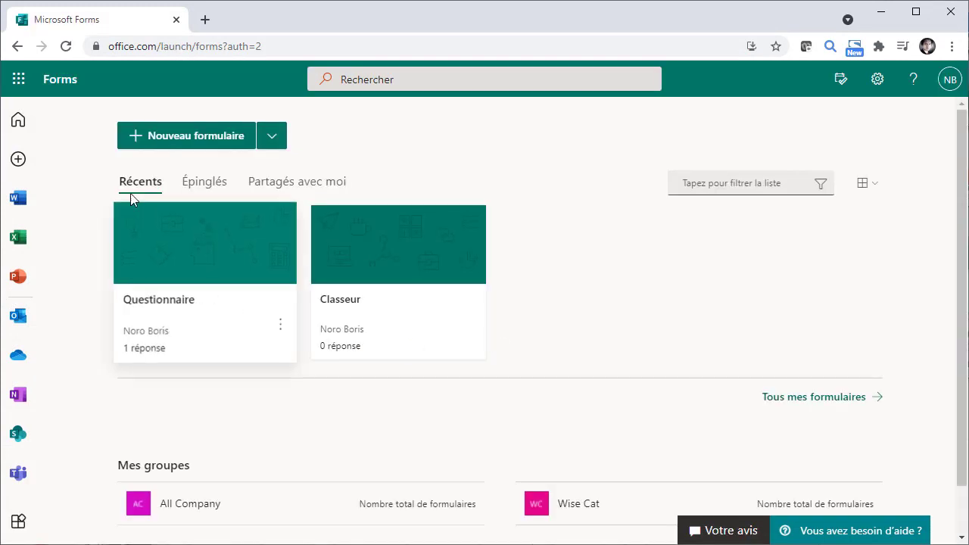
left_click(144, 145)
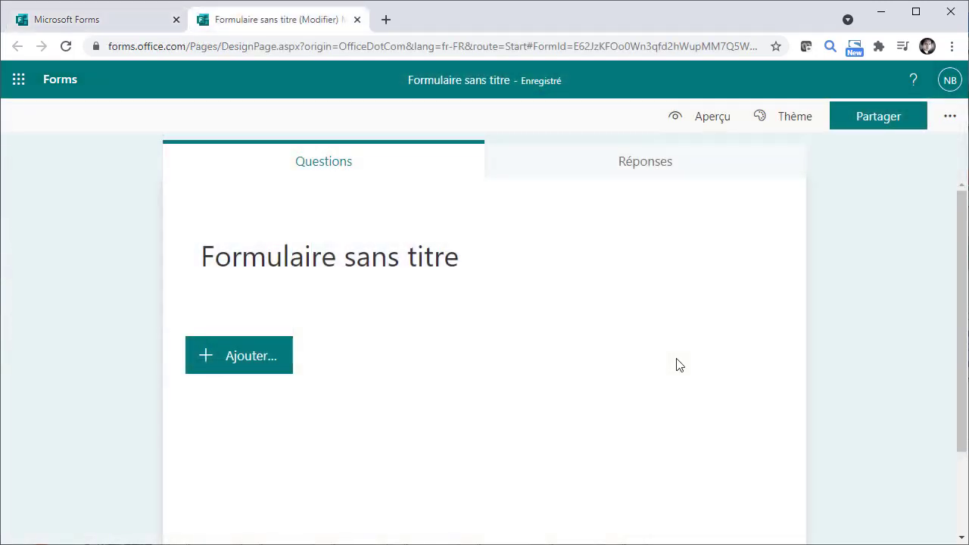
left_click(446, 245)
type("Aide Spreadsheet Man")
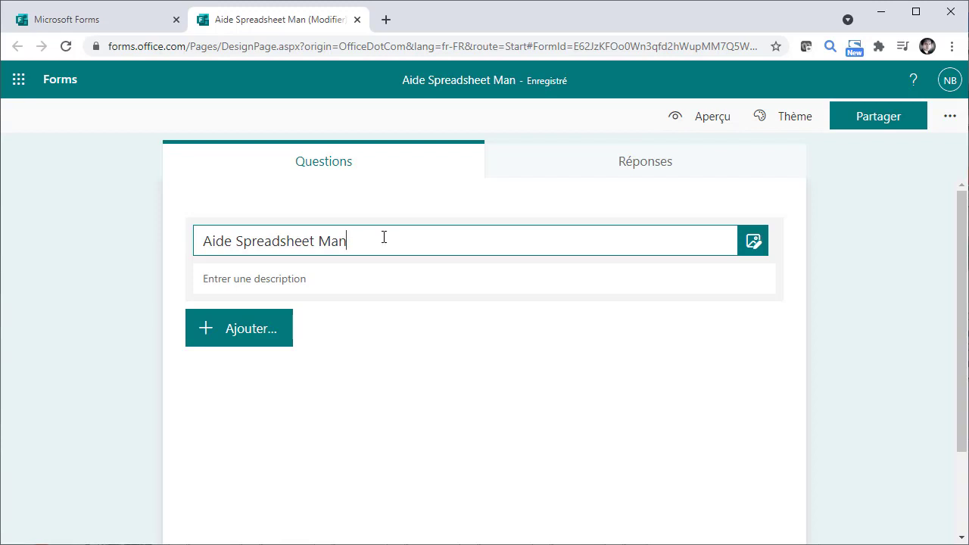
- Add the local image wise_cat.png to the form header and enter the description "Ce questionnaire sert à mieux cerner tes intérêts."
left_click(753, 243)
left_click(809, 159)
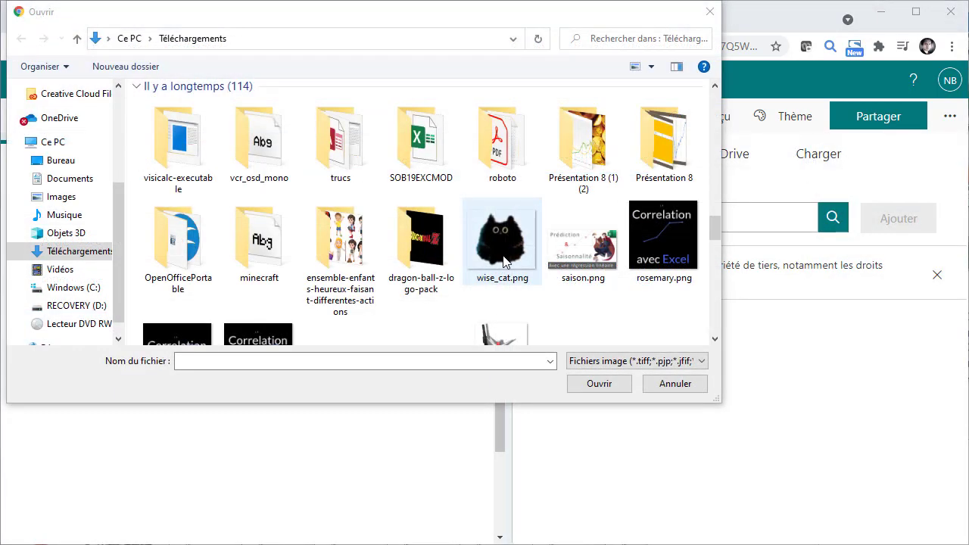
double_click(504, 262)
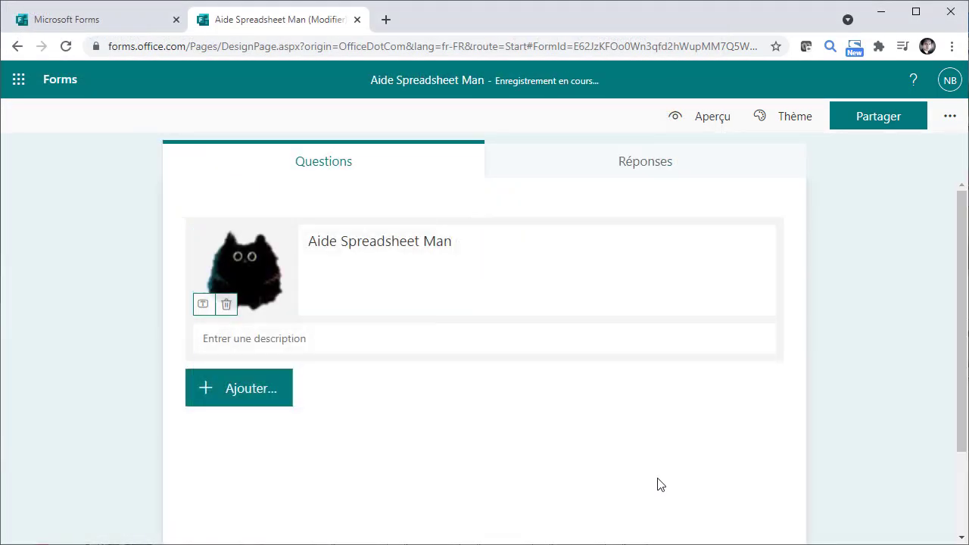
left_click(322, 342)
type("Ce questionnaire sert à mieux cerner tes intérêts.")
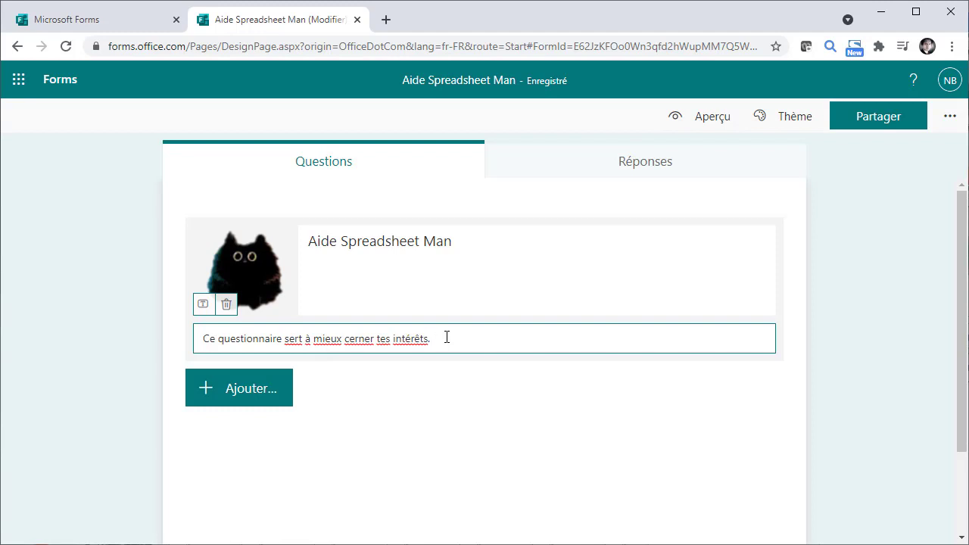
- Add a Likert question to the form with the text "Au niveau des outils, que préfères-tu :"
left_click(210, 402)
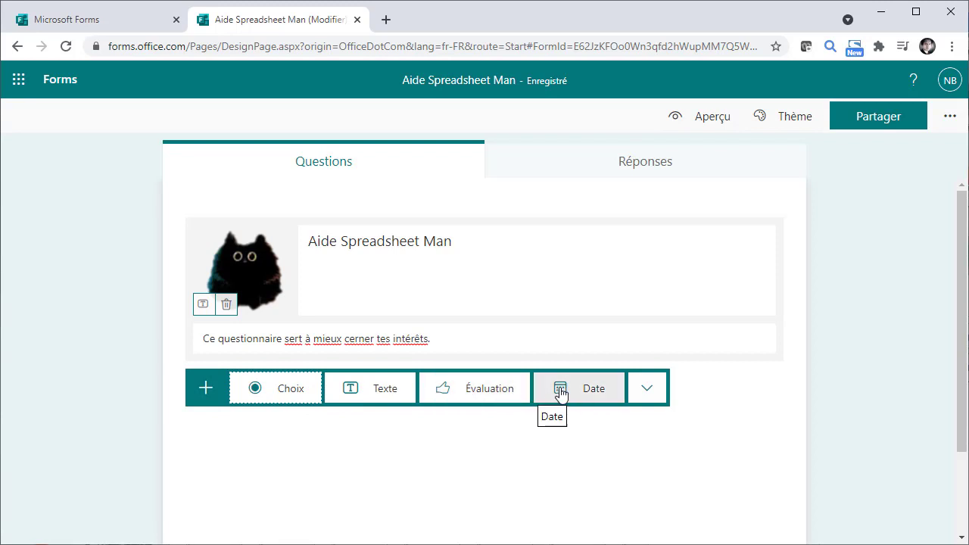
left_click(647, 393)
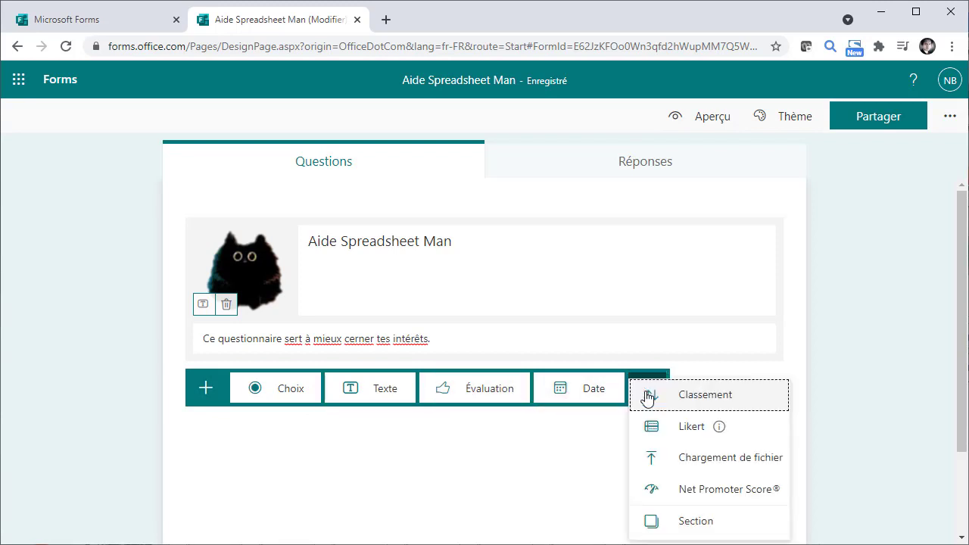
left_click(667, 428)
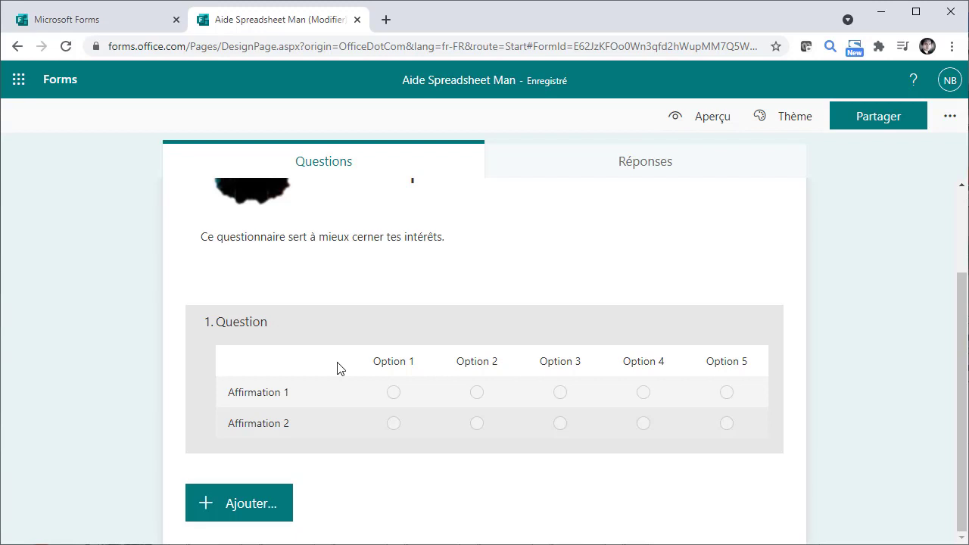
left_click(278, 327)
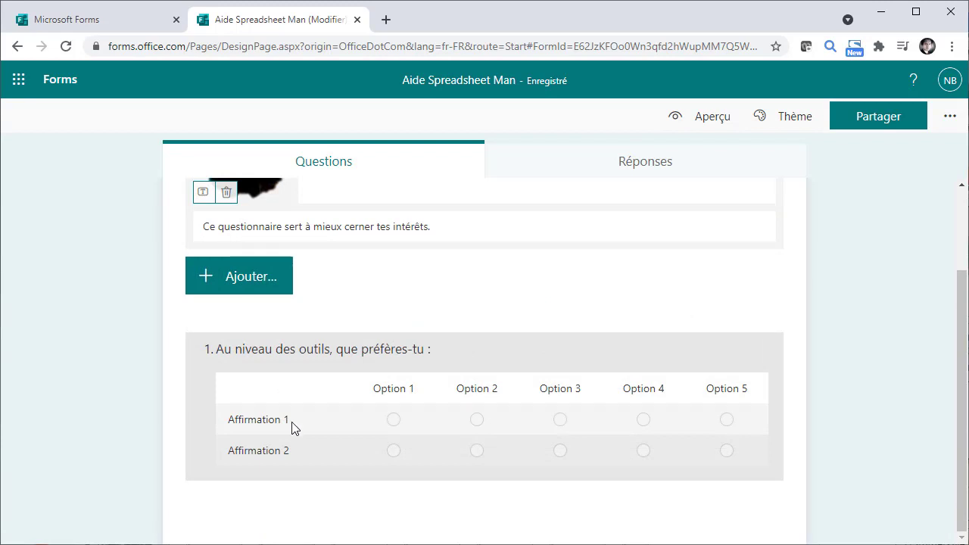
- Set the Likert statements of the tools question to Excel, Google Sheets, Power BI and Data Studio
left_click(292, 428)
key("BackSpace")
type("Excel")
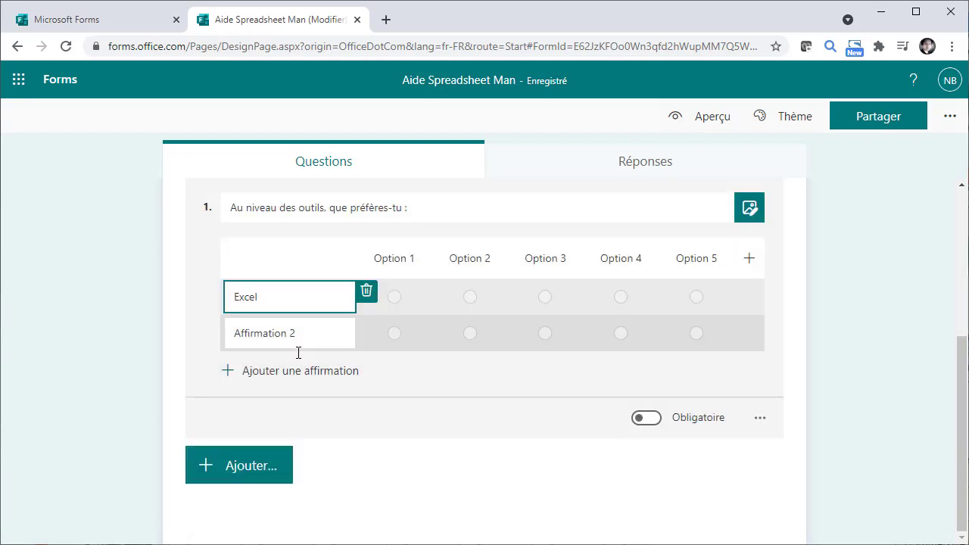
left_click(318, 340)
type("Google Sheets")
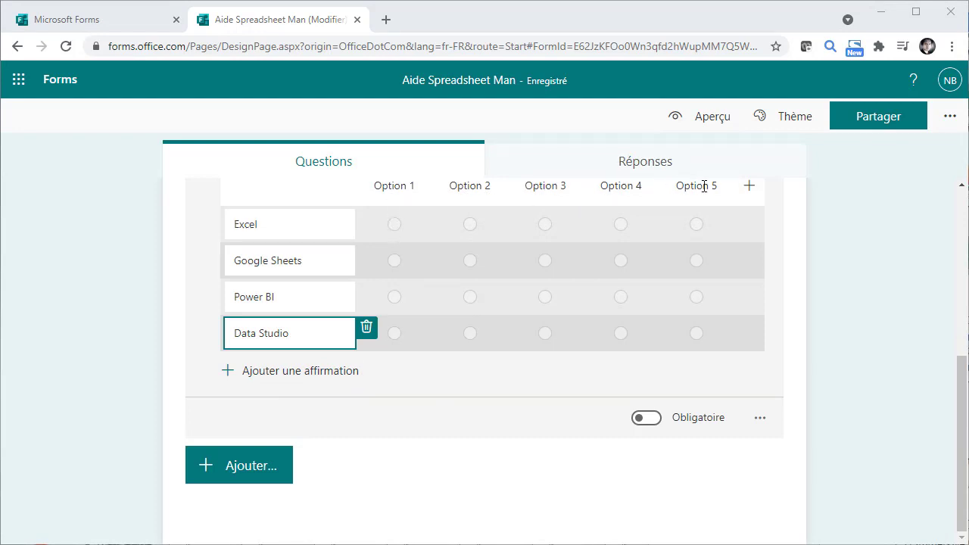
- Label the first four Likert columns "je connais pas", "j'aime pas", "j'aime" and "excellent", and delete the Option 5 column
left_click(393, 185)
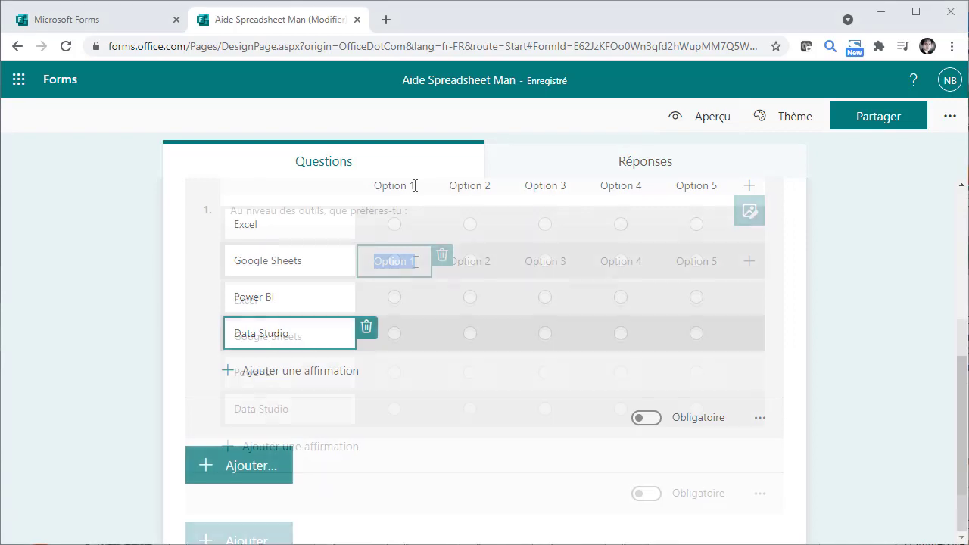
type("je connais pas")
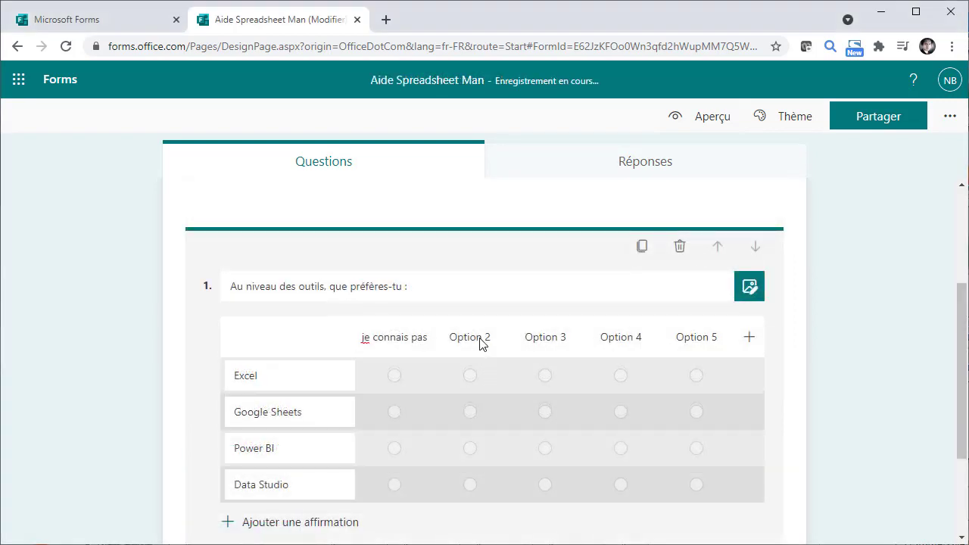
left_click(489, 293)
type("j'aime pas")
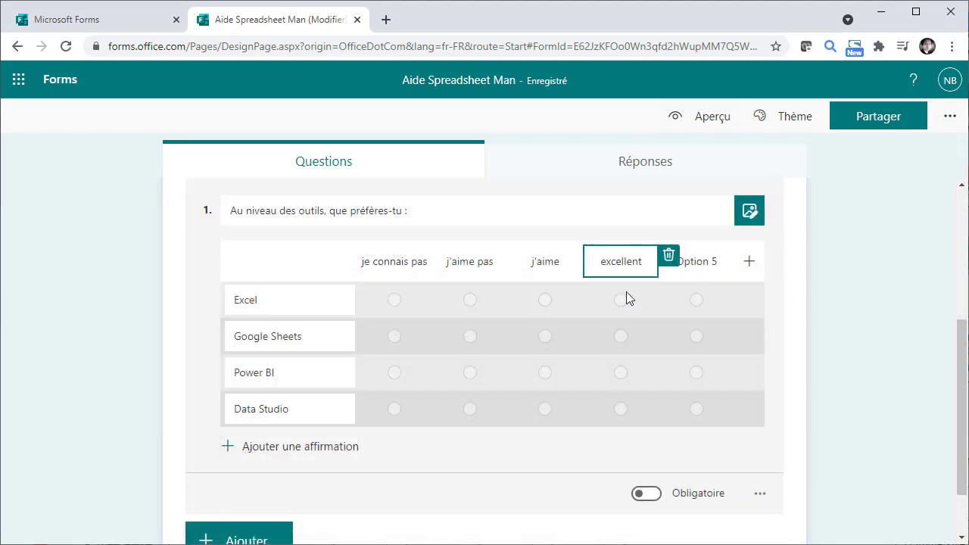
left_click(690, 271)
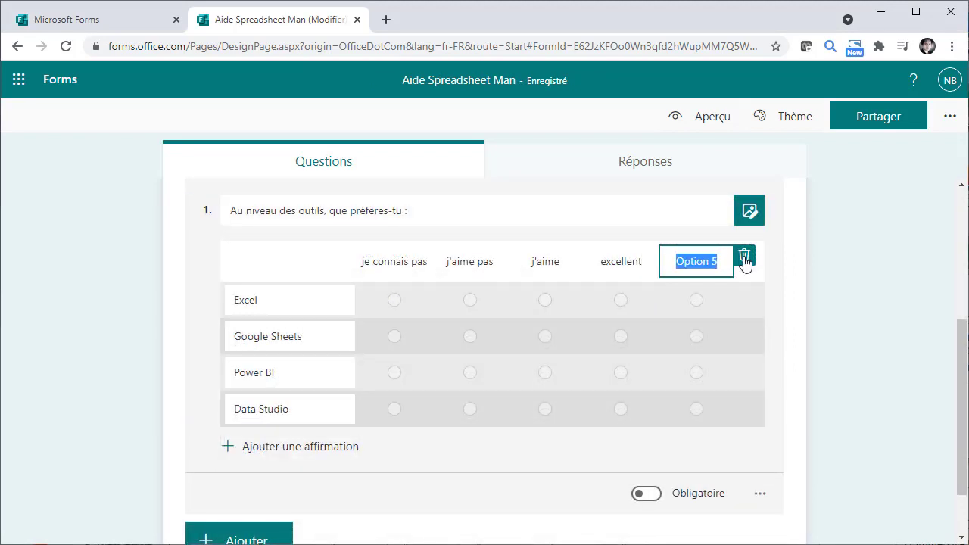
left_click(744, 256)
- Add a Likert question "Au niveau des langages de programmation tu préfères :" with statements Python, VBA (Excel), Google Apps Script (Google Sheets) and Dax (Excel & Power BI)
scroll(802, 401, "down", 1)
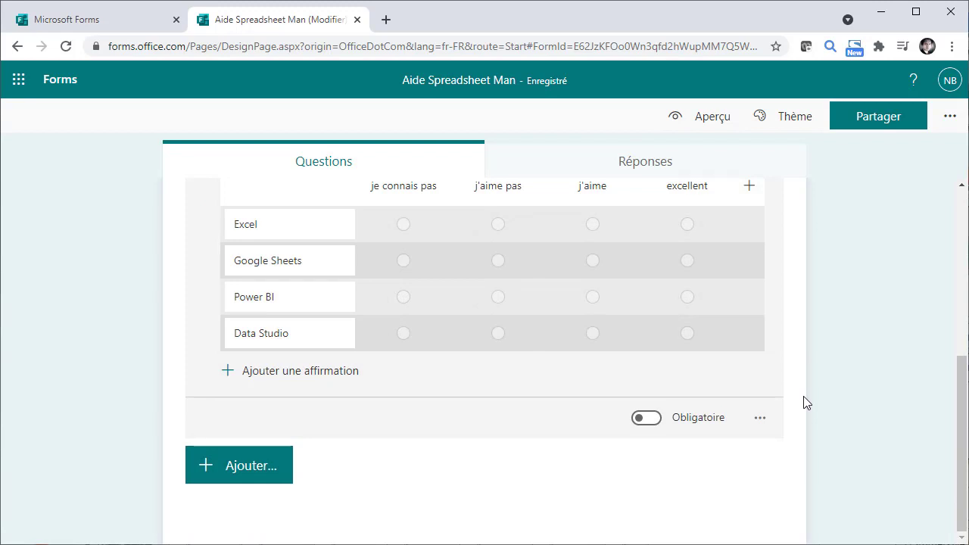
left_click(216, 475)
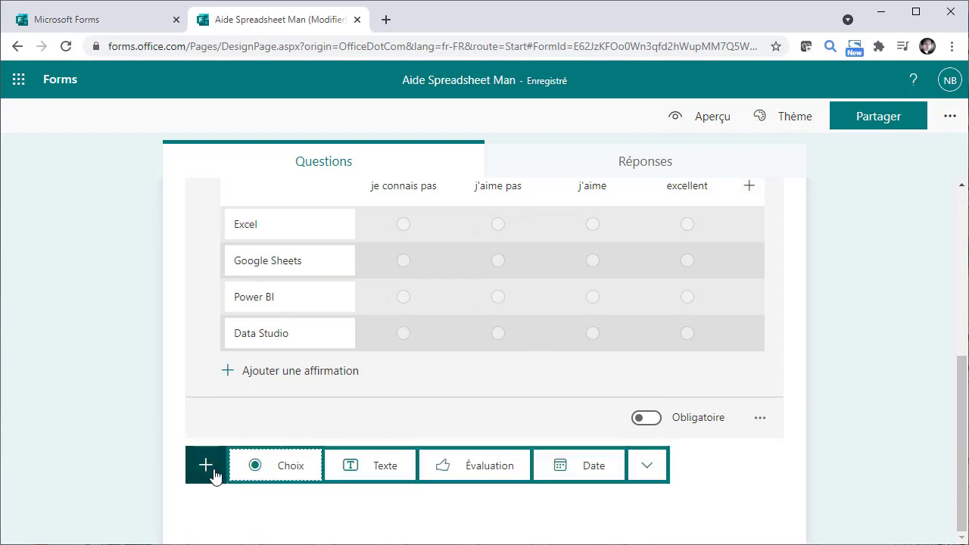
left_click(644, 467)
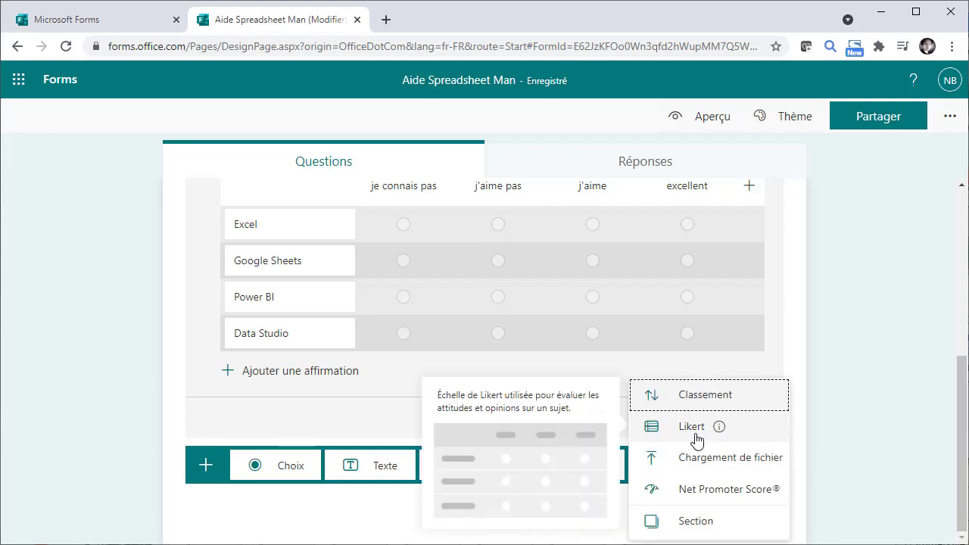
left_click(692, 426)
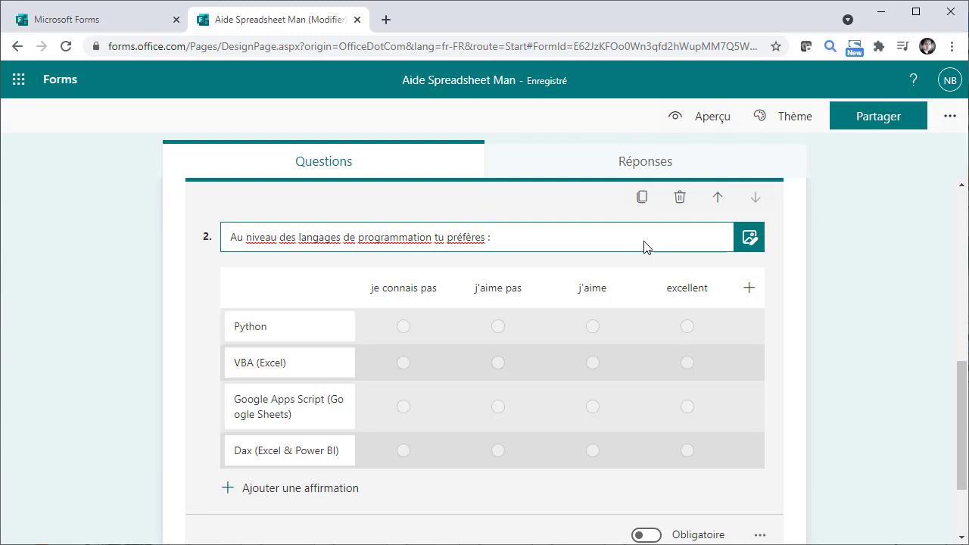
- Make both Likert questions, on programming languages and on tools, mandatory
left_click(644, 536)
scroll(640, 454, "up", 2)
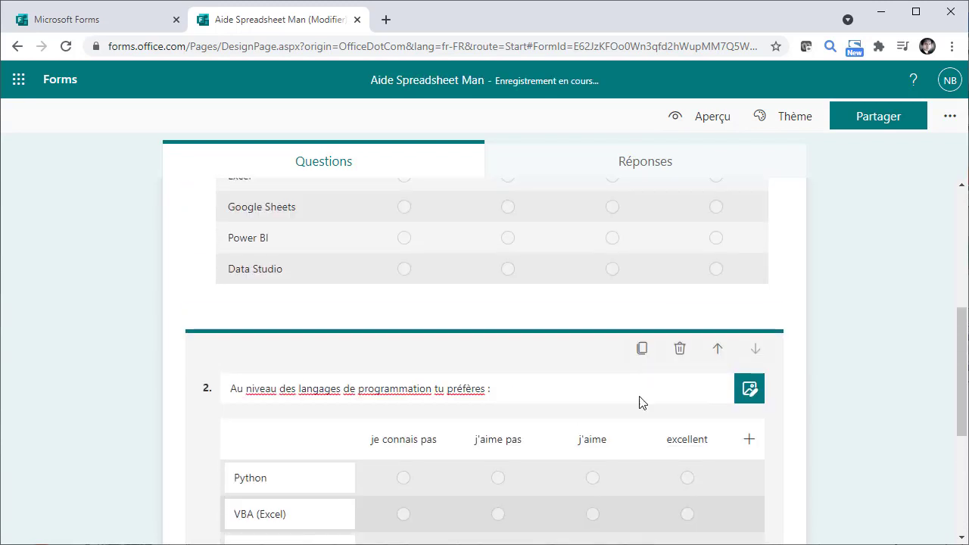
left_click(629, 303)
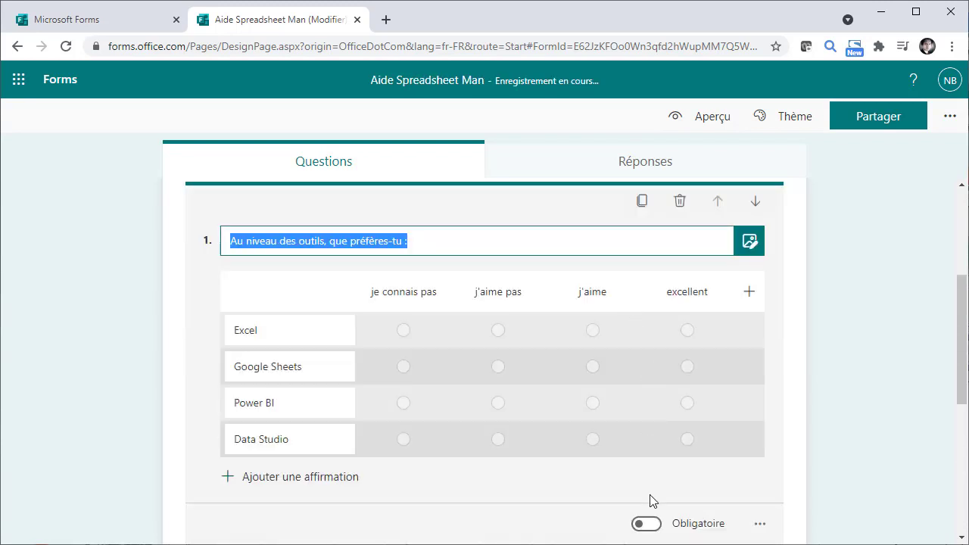
left_click(643, 527)
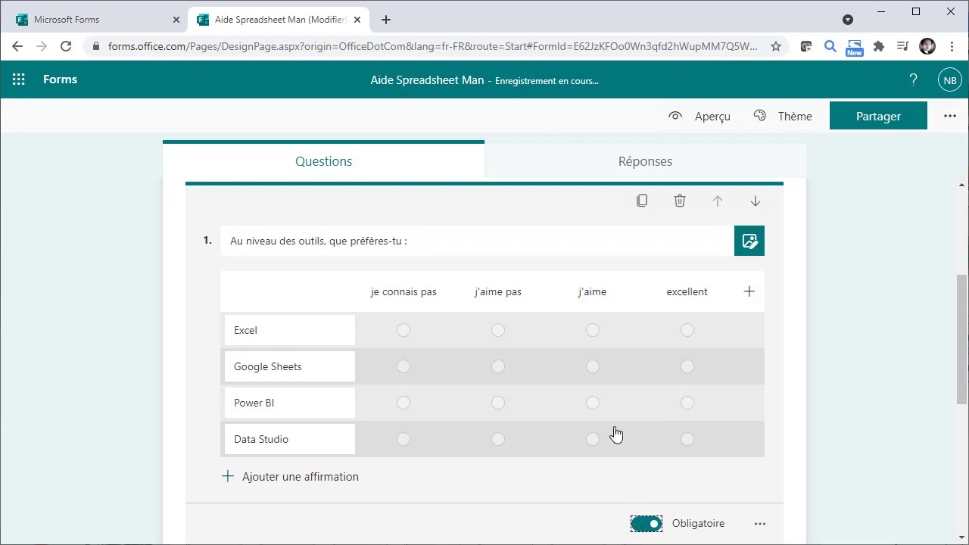
- Add a choice question below the programming languages question with the text "Au niveau des thèmes abordés"
scroll(613, 430, "down", 3)
scroll(614, 432, "down", 1)
left_click(613, 432)
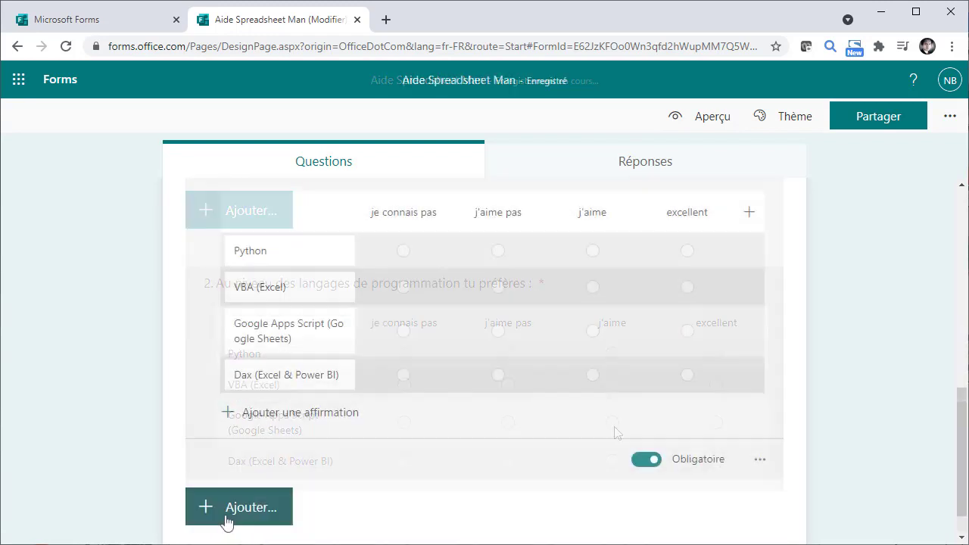
left_click(226, 509)
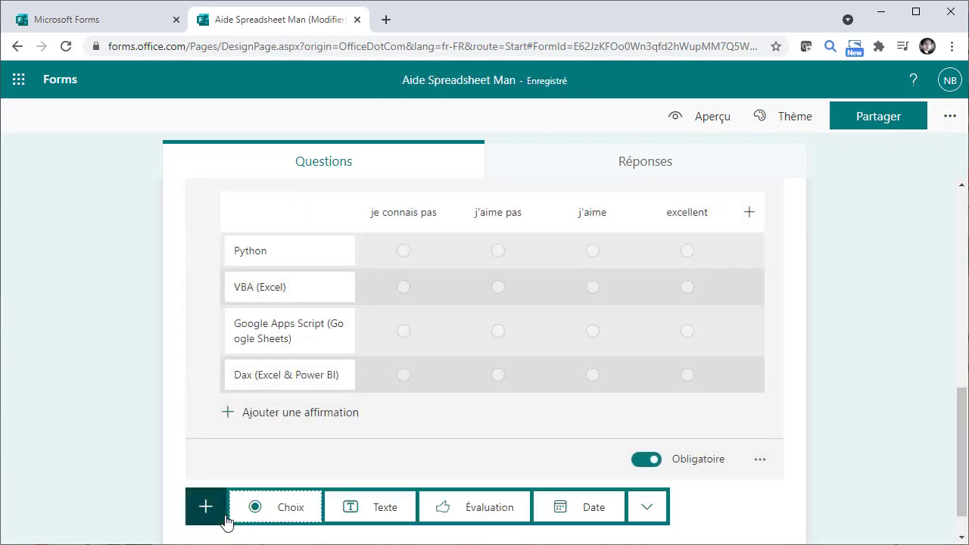
left_click(288, 515)
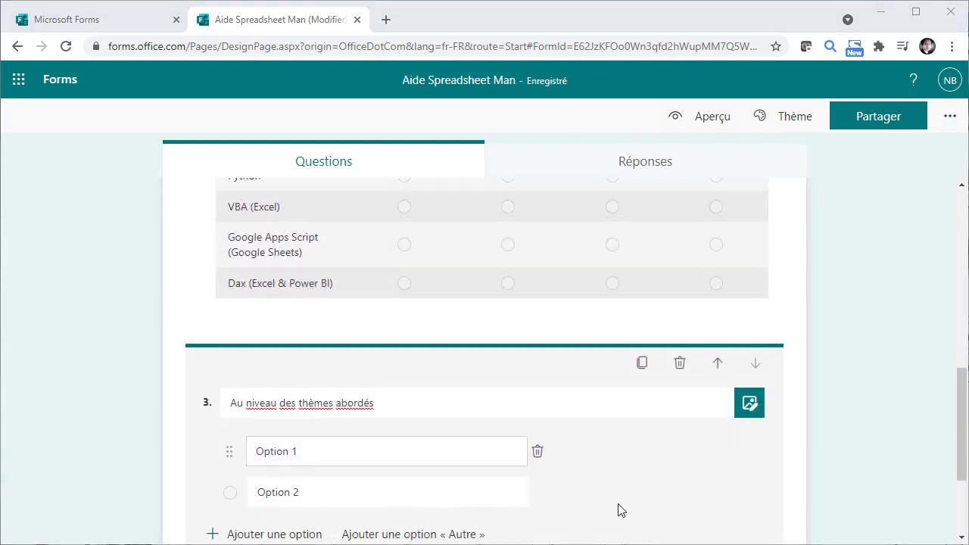
- Enter the answer options "Les statistiques / data sciences", "La comptabilité / finance / audit", "Les ressources humaines" and "L'automatisation des tâches" for question 3
type("Les statistiques / data sciences")
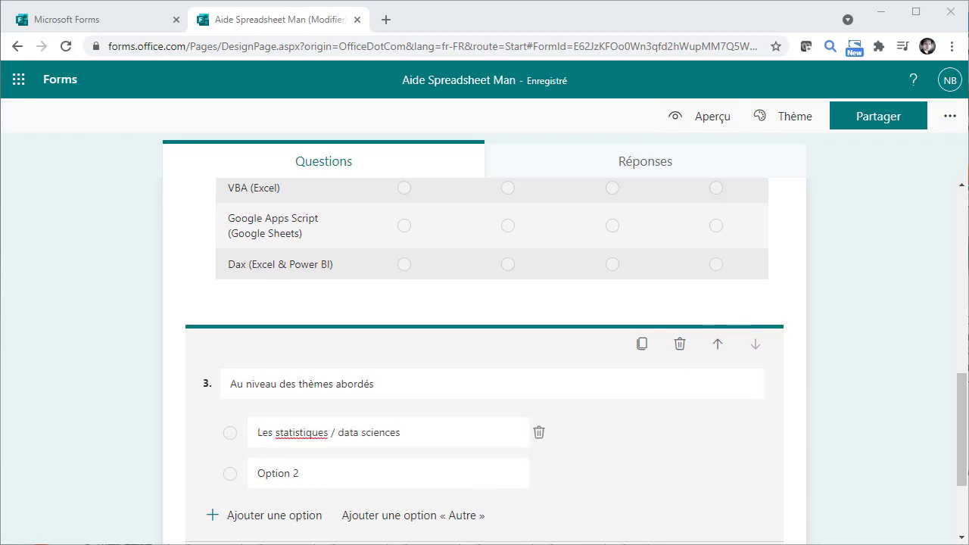
left_click(443, 477)
type("La comptabilité / finance / audit")
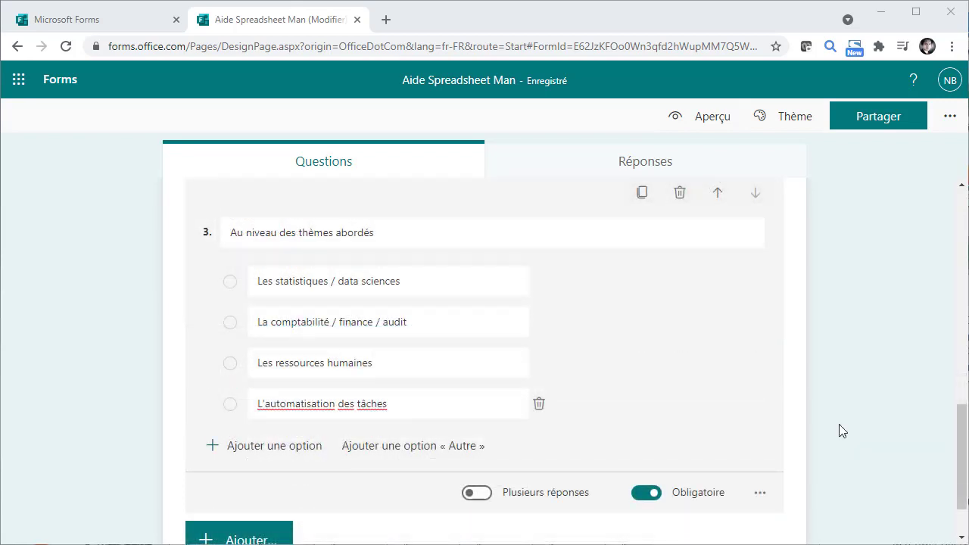
- Allow multiple answers to the themes question and shuffle its options
left_click(475, 495)
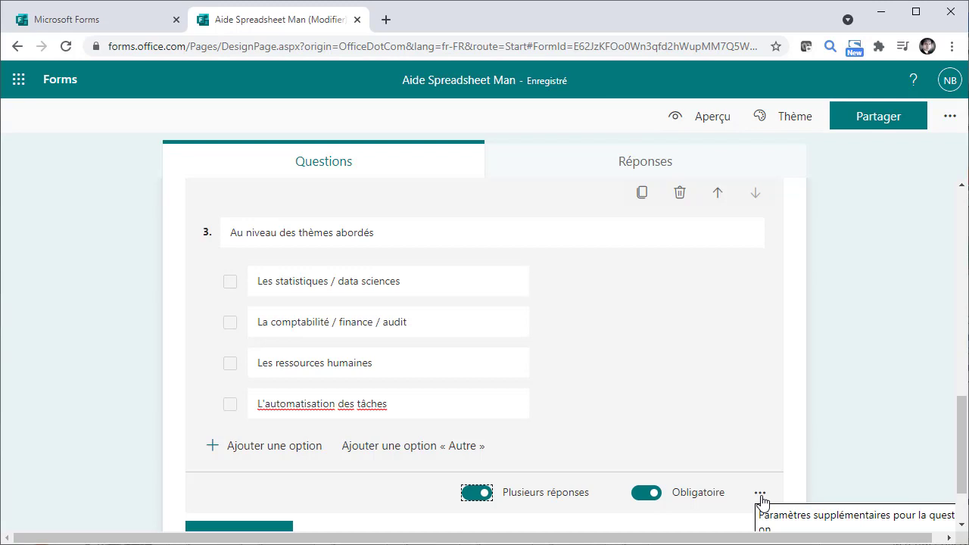
left_click(761, 494)
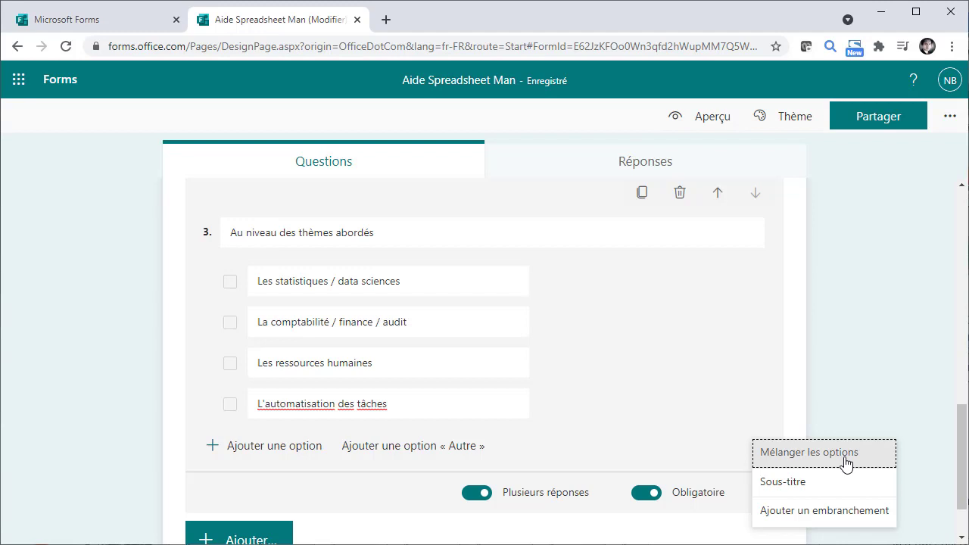
left_click(847, 464)
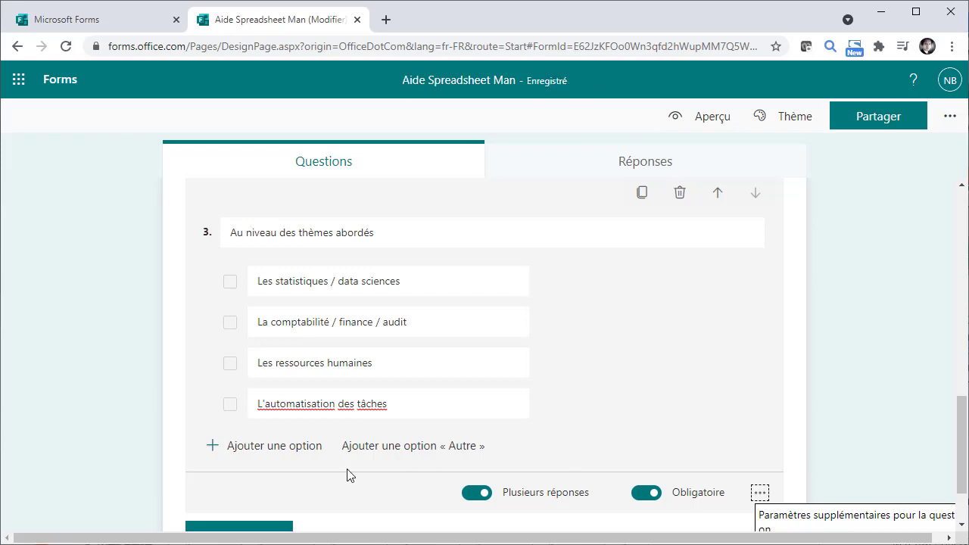
- Add a text question "Si tu devais me donner un conseil ?" after question 3, allowing a long answer and making it optional
scroll(349, 474, "down", 1)
left_click(240, 474)
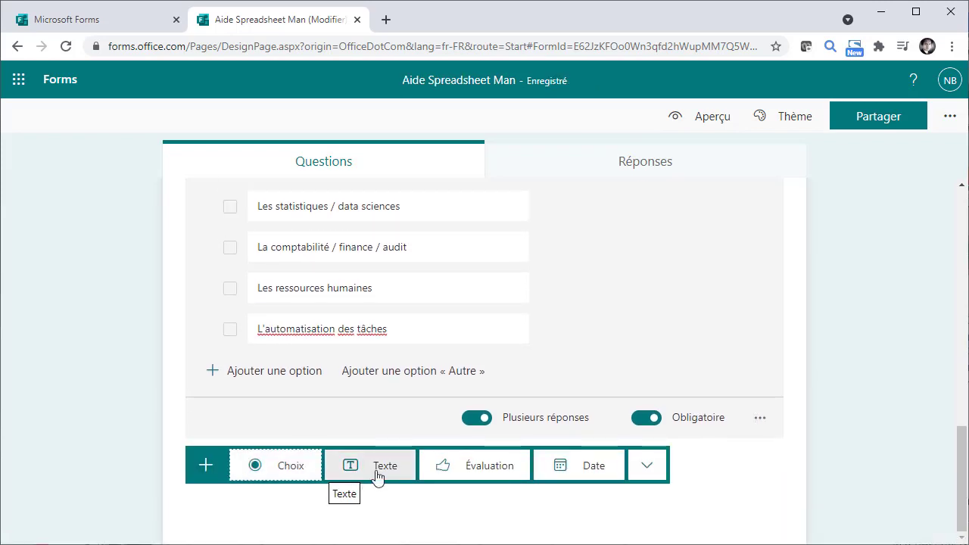
left_click(378, 465)
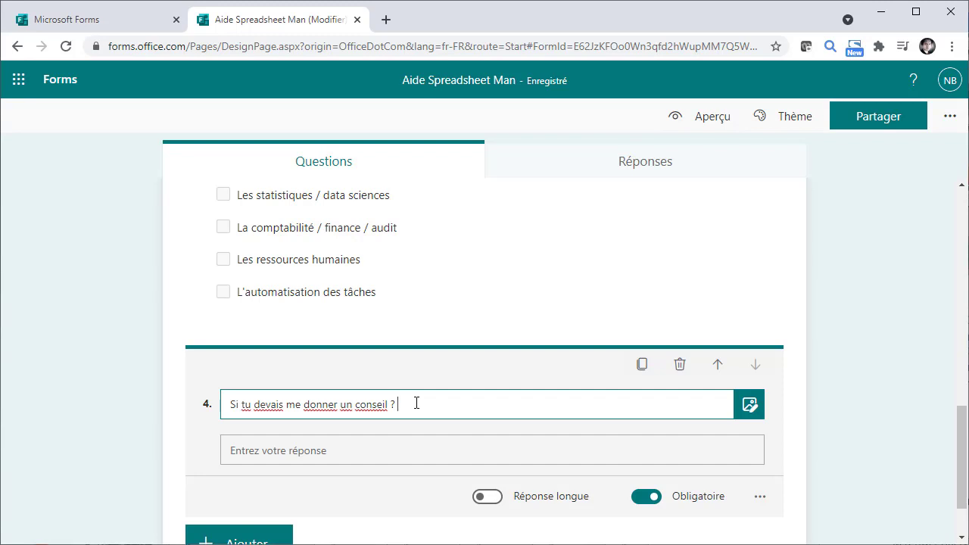
left_click(478, 497)
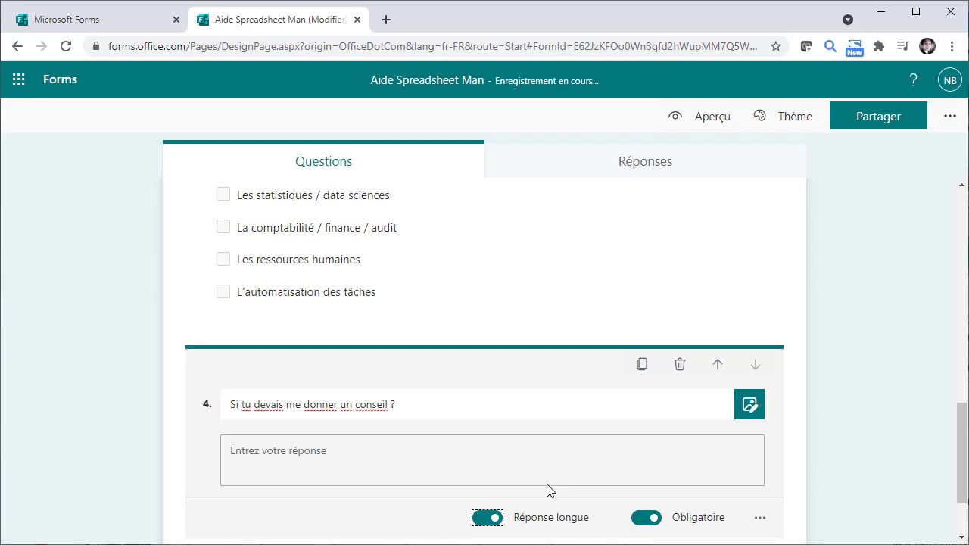
left_click(647, 518)
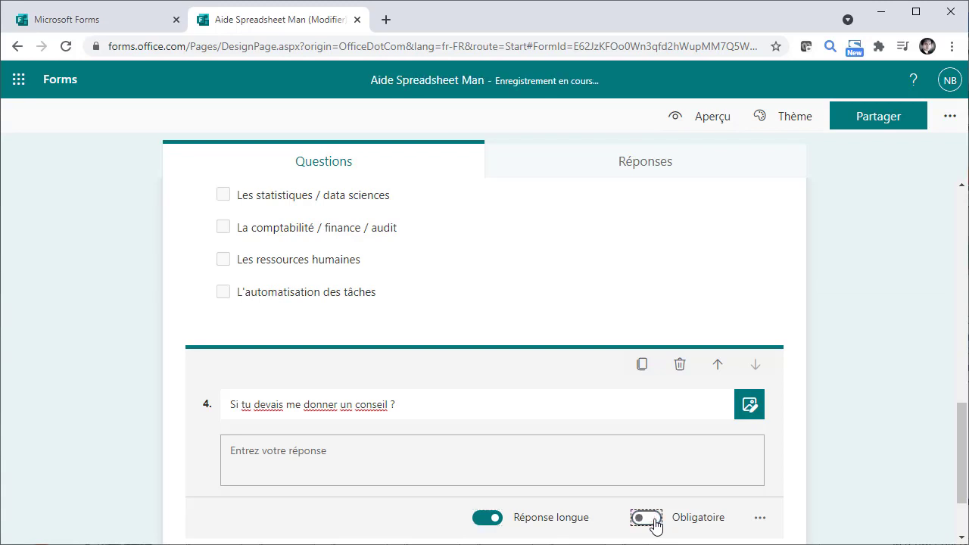
- Add a rating question with the text "Quelle note donnerais-tu à ma chaîne Youtube ?" below the advice question
scroll(250, 493, "down", 2)
left_click(249, 480)
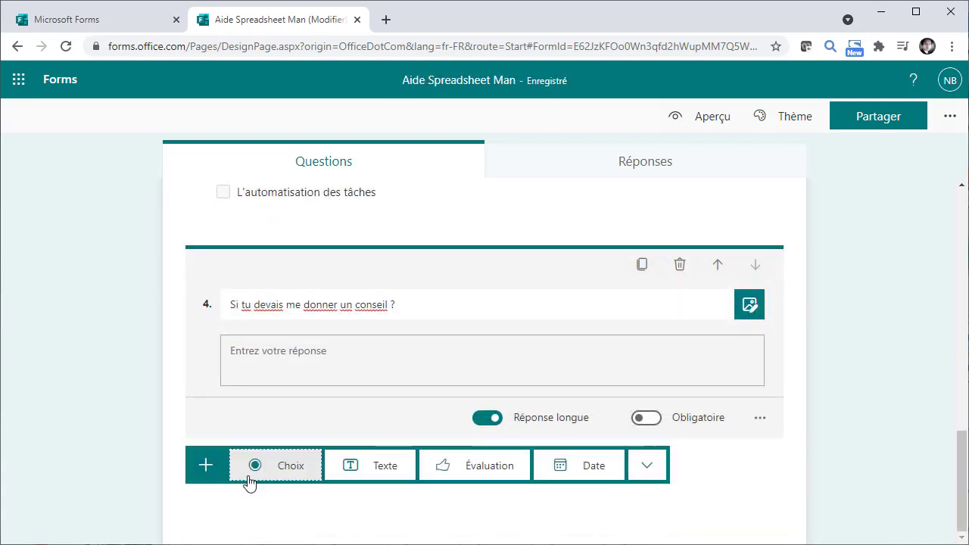
left_click(478, 466)
type("Quelle note donnerais-tu à ma chaîne Youtube ?")
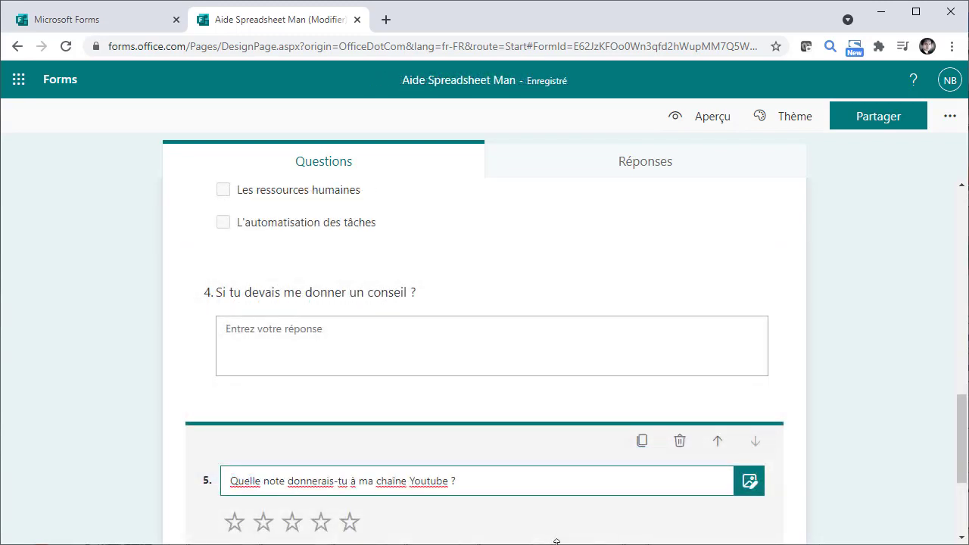
- Check the level and symbol choices of the YouTube rating question, keep 5 stars, and make it mandatory
scroll(819, 501, "down", 2)
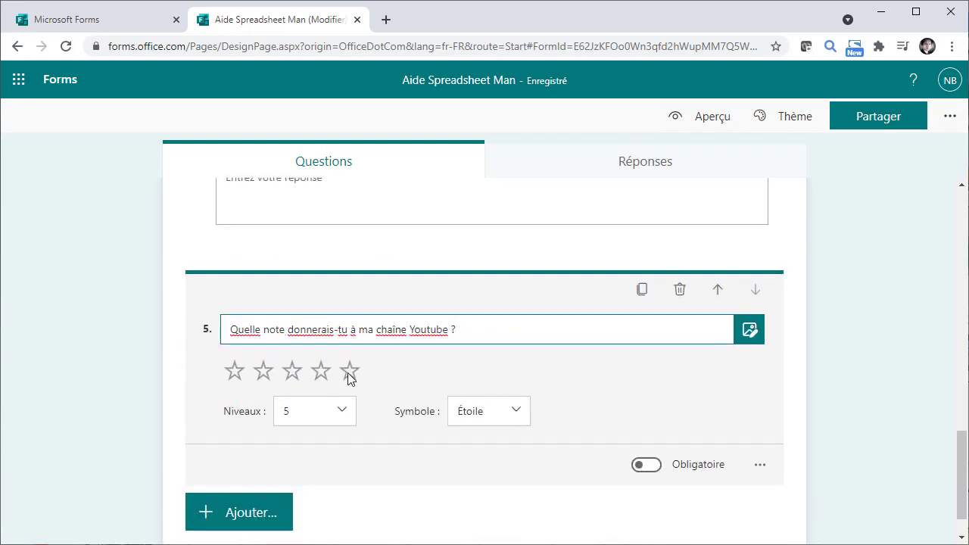
left_click(345, 410)
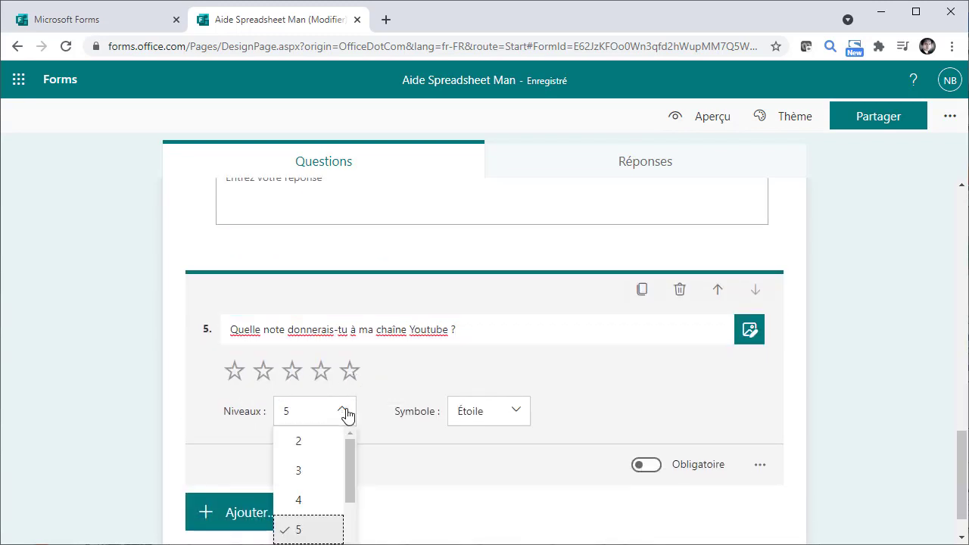
mouse_move(349, 449)
left_mouse_down()
mouse_move(350, 488)
mouse_move(358, 449)
left_mouse_up()
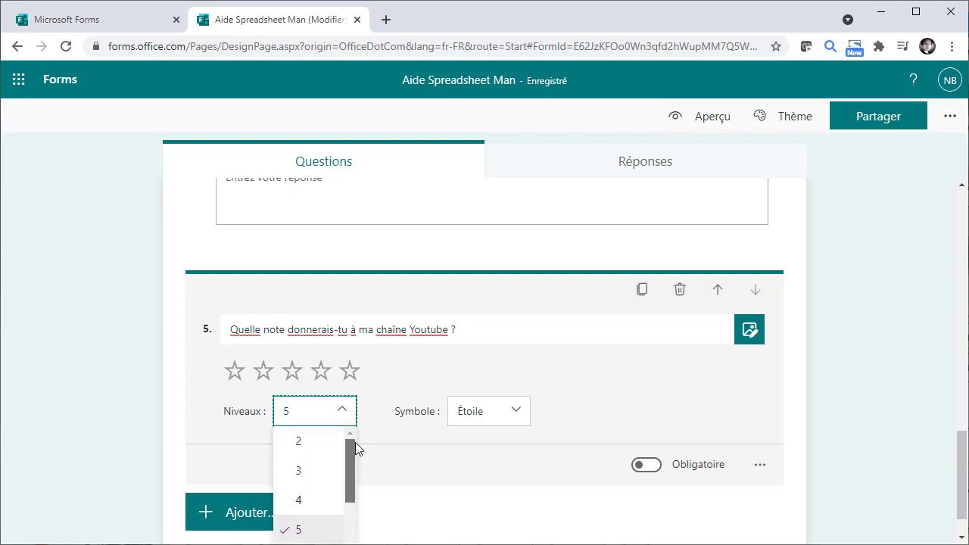
left_click(517, 415)
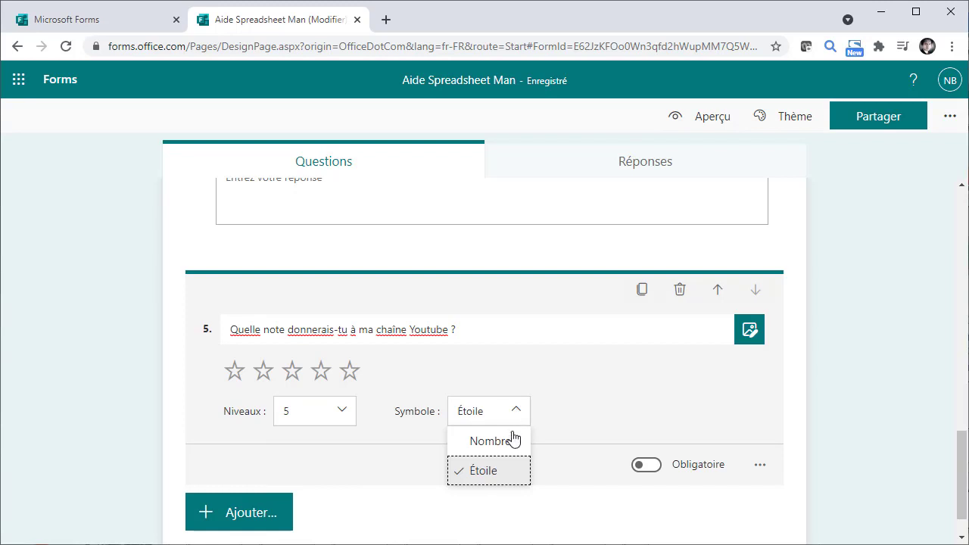
left_click(587, 471)
left_click(643, 468)
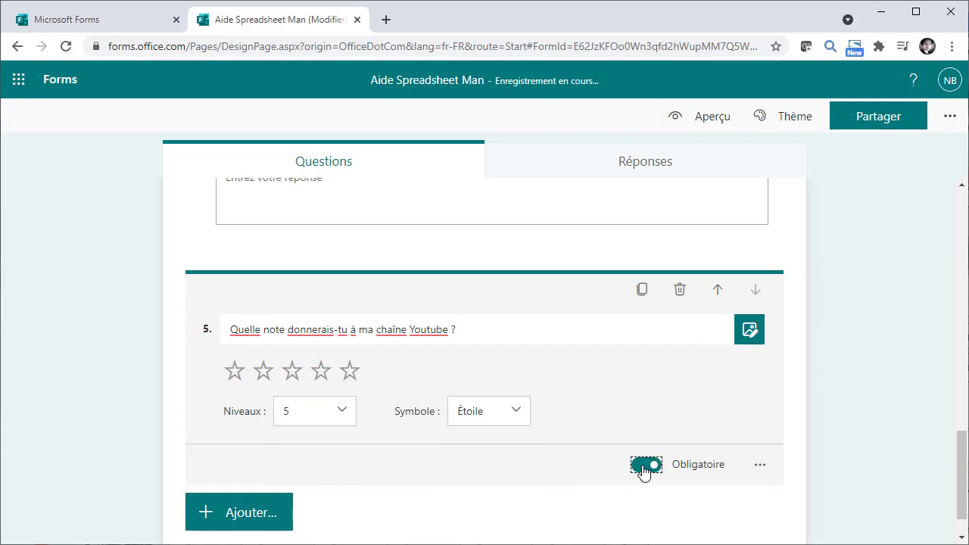
- Add a new section after the rating question and title it "Autres informations"
scroll(515, 493, "down", 1)
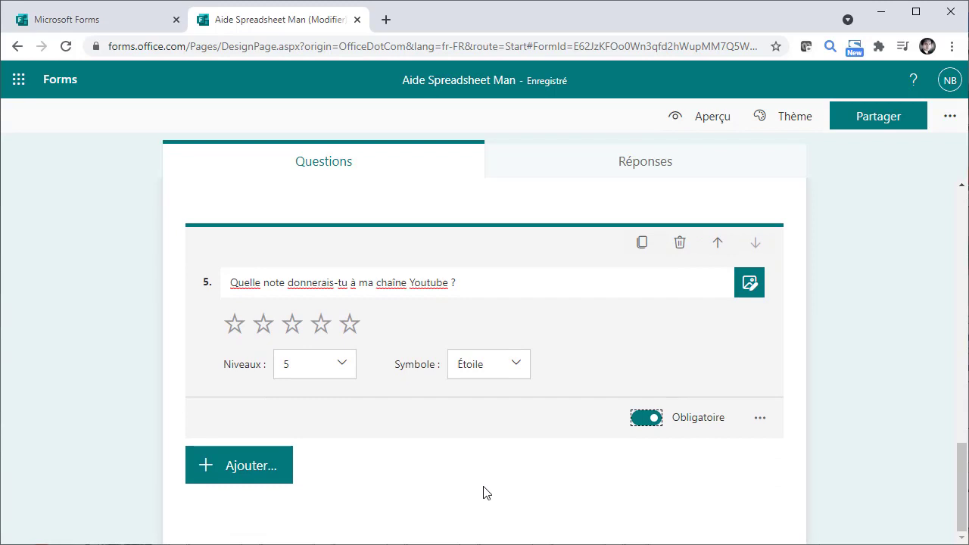
left_click(211, 475)
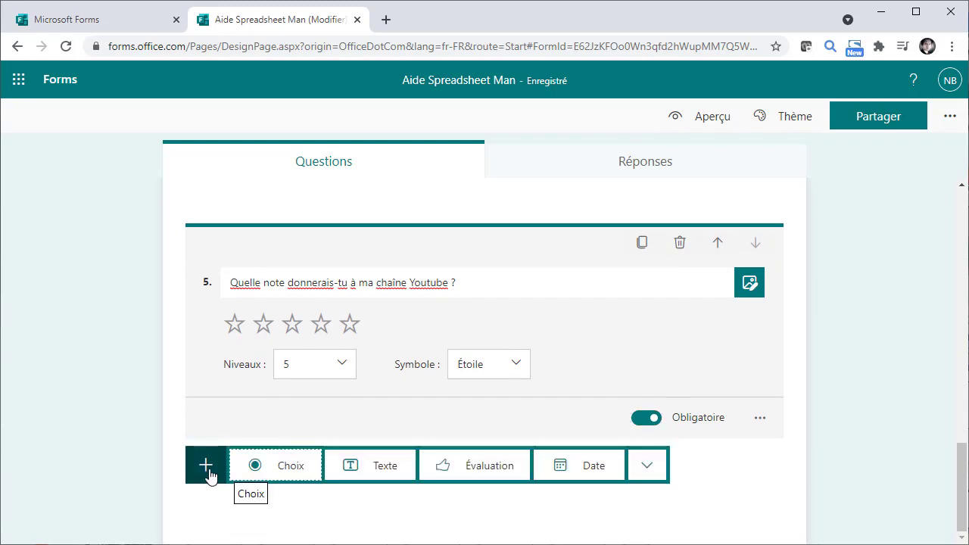
left_click(645, 470)
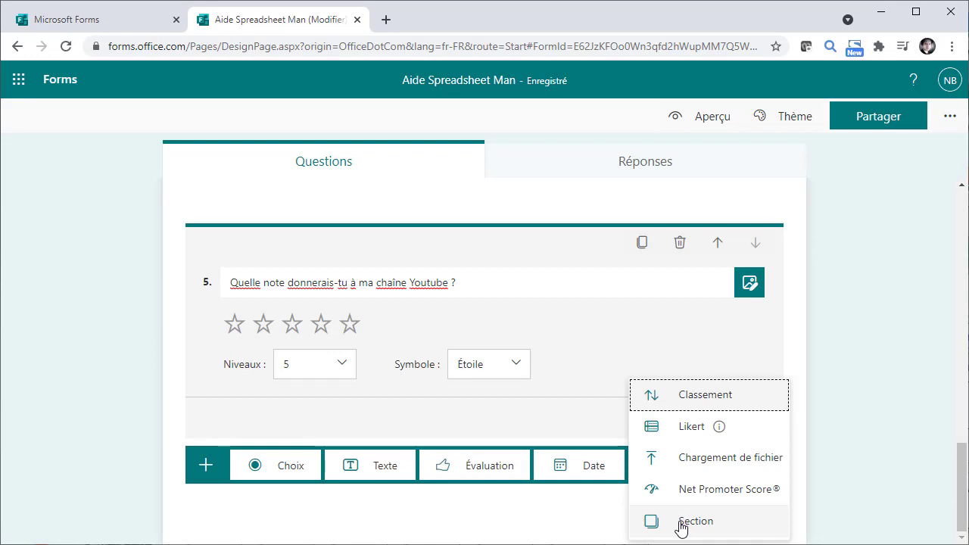
left_click(682, 523)
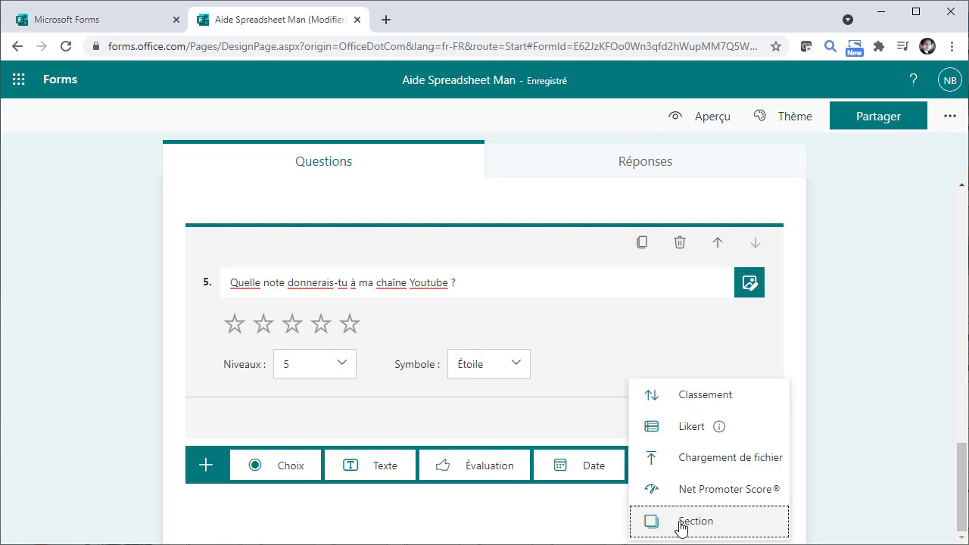
key("BackSpace")
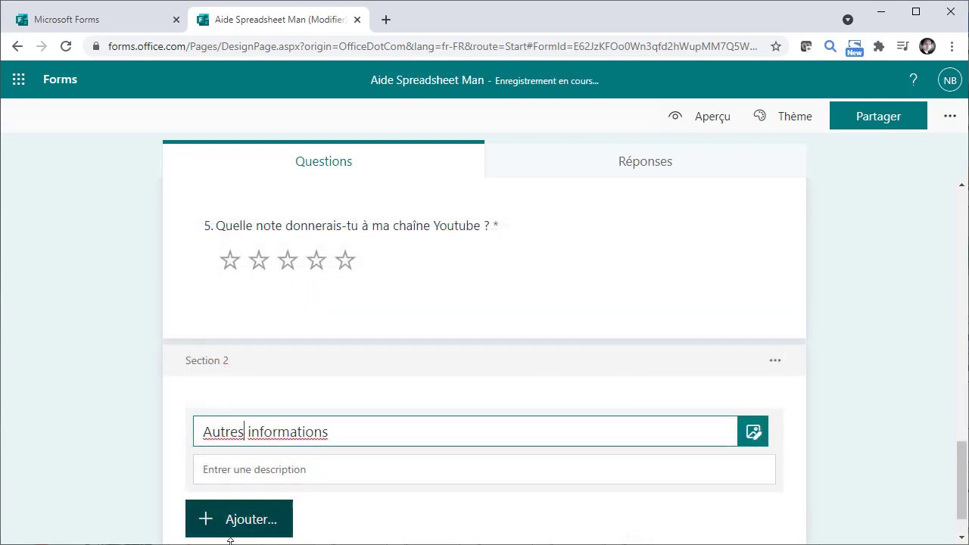
- Add a text question to the new section reading "Laisse-moi si tu le souhaites ton nom ou ton adresse mail"
left_click(225, 532)
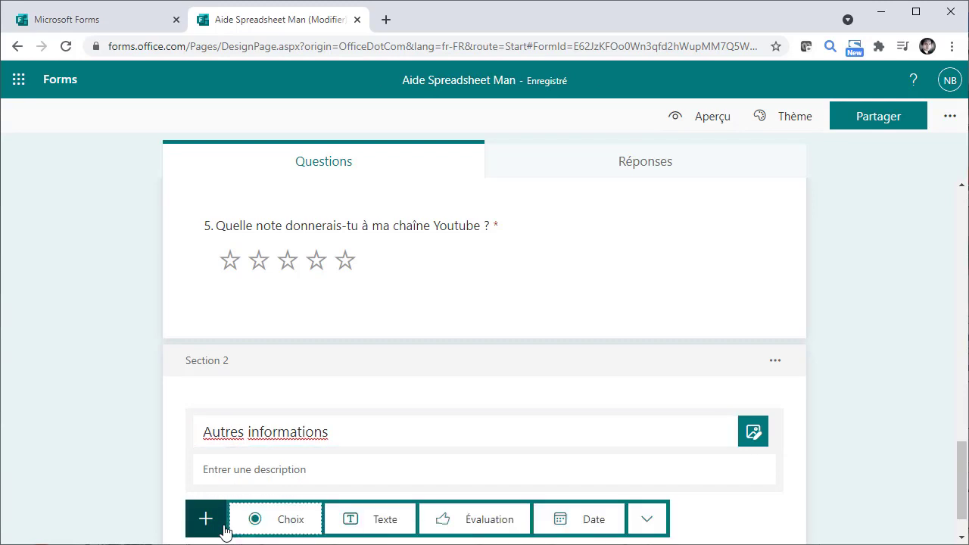
left_click(372, 525)
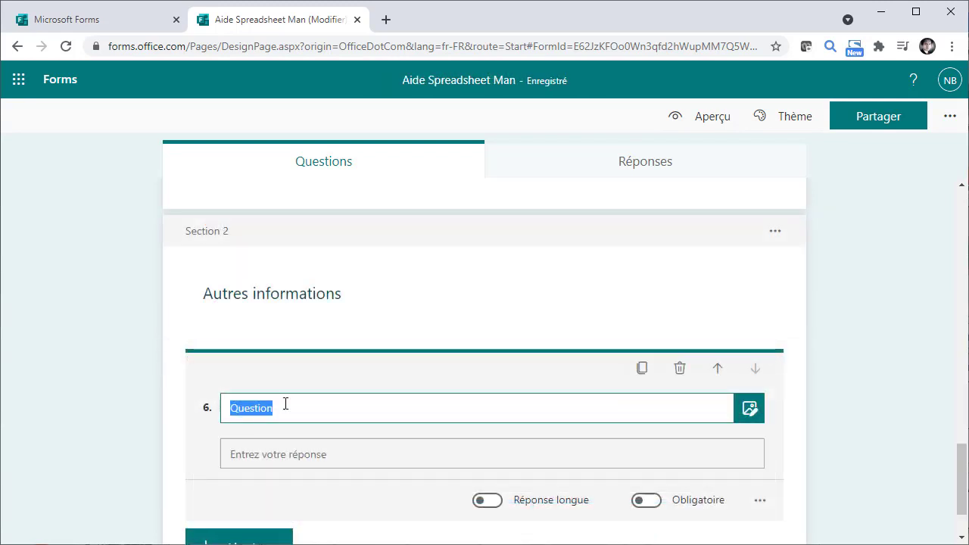
left_click(286, 405)
type("Laisse-moi si tu le souhaites ton nom ou ton adresse mail")
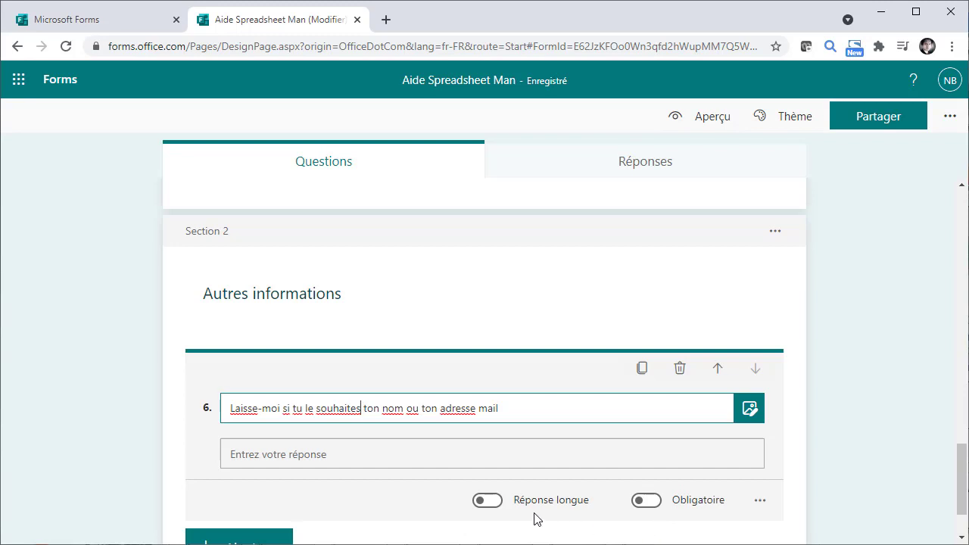
- Review the finished questions and the form's responses overview, and return to the questions
scroll(615, 524, "up", 5)
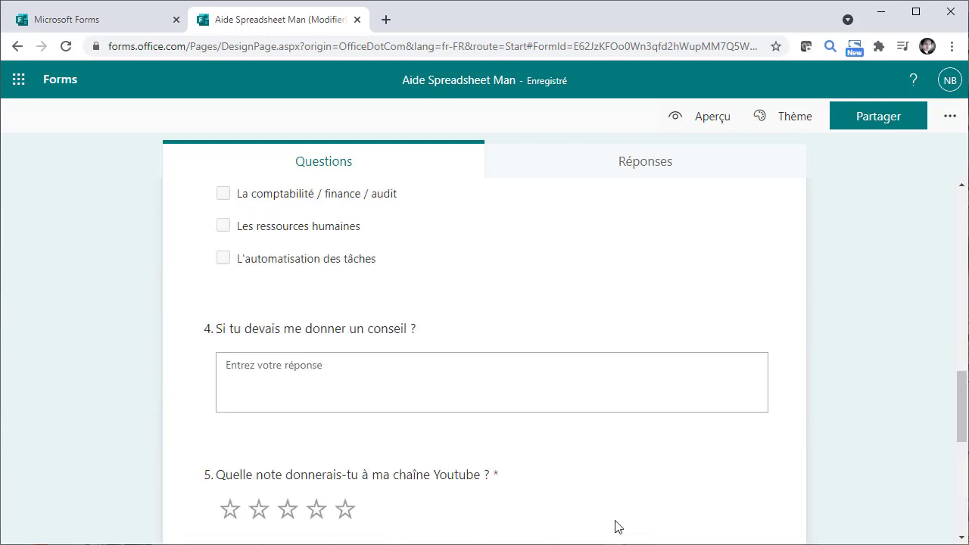
scroll(615, 528, "up", 8)
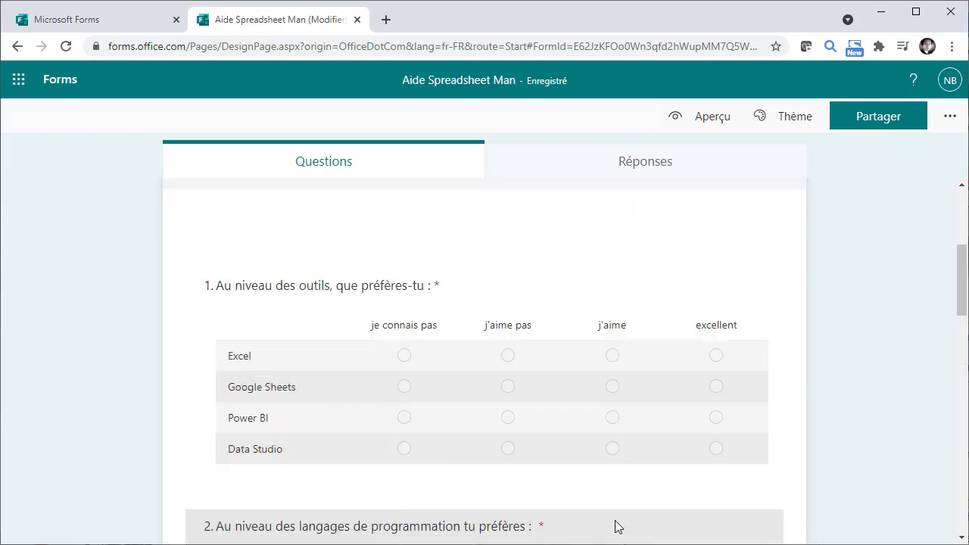
scroll(615, 526, "up", 5)
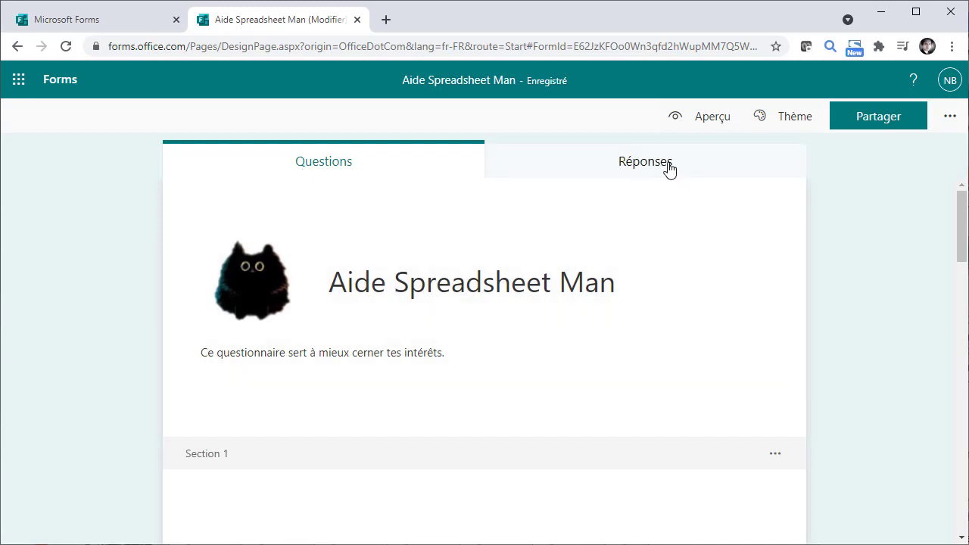
left_click(670, 167)
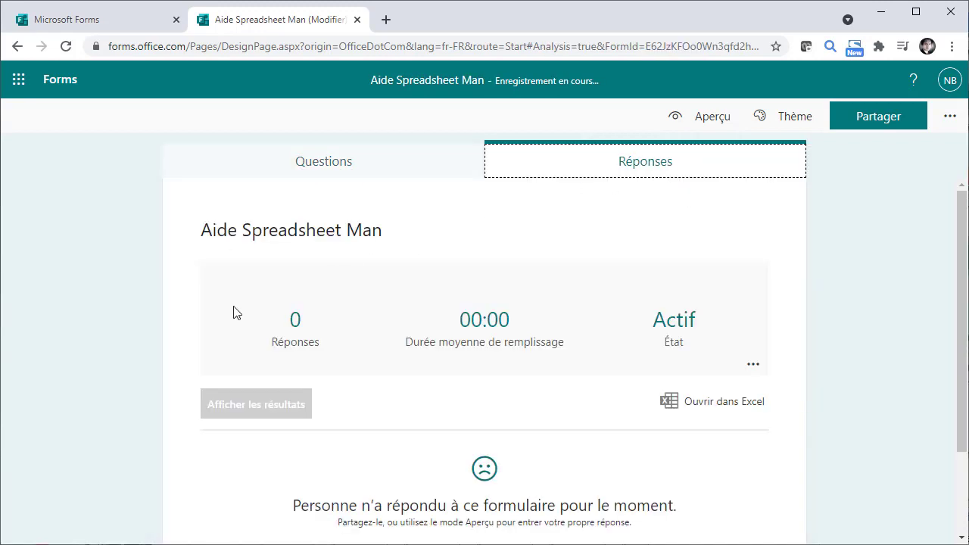
scroll(656, 341, "down", 2)
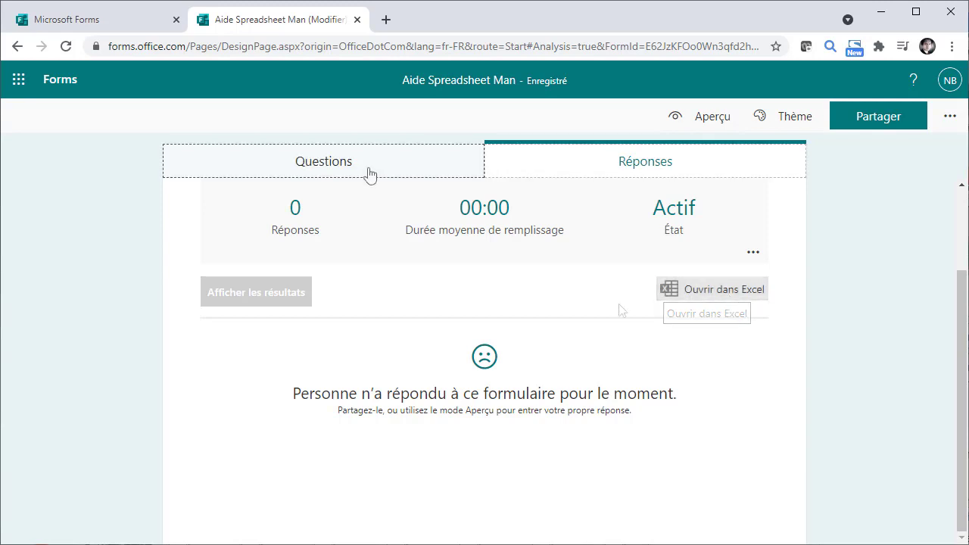
left_click(369, 175)
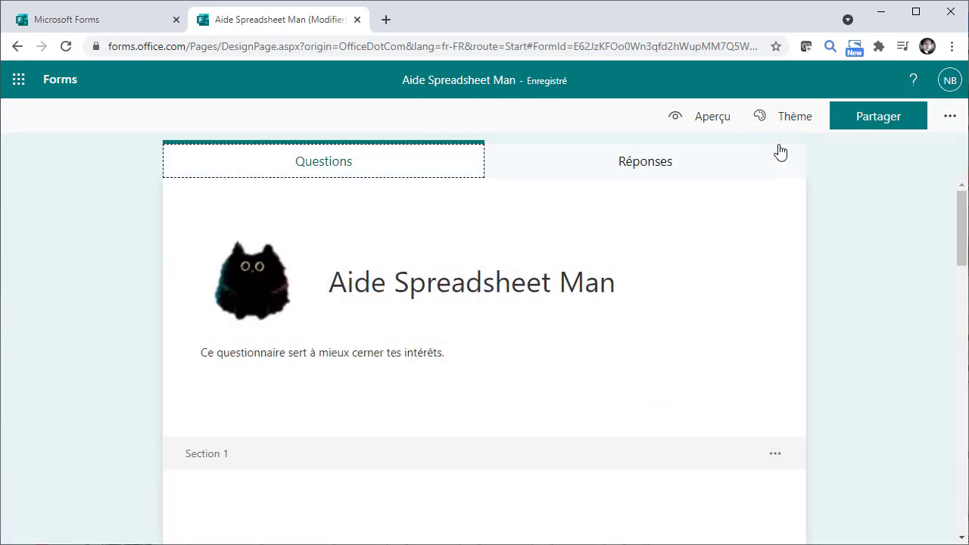
- Apply the illustrated theme of hands with a tablet, documents and keyboard, and preview the form in its computer layout
left_click(780, 132)
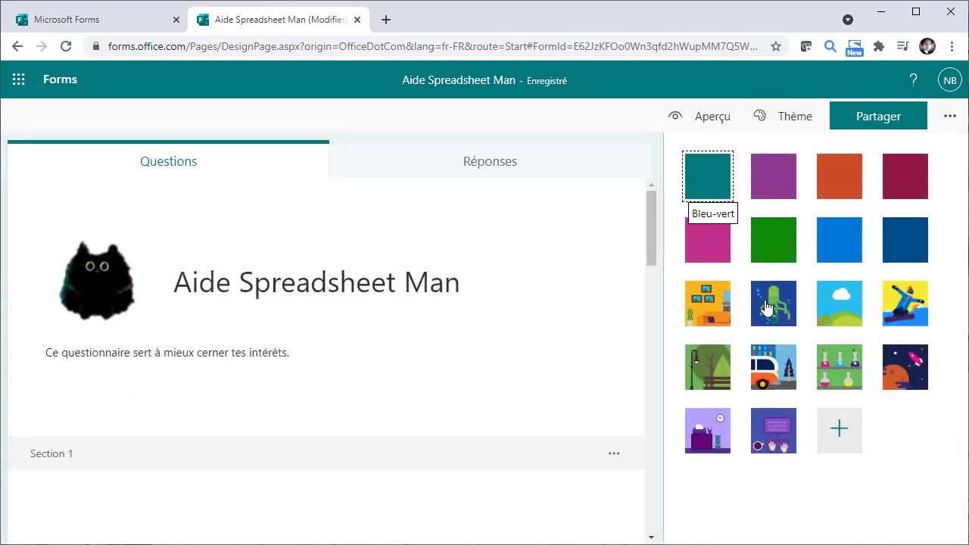
left_click(774, 441)
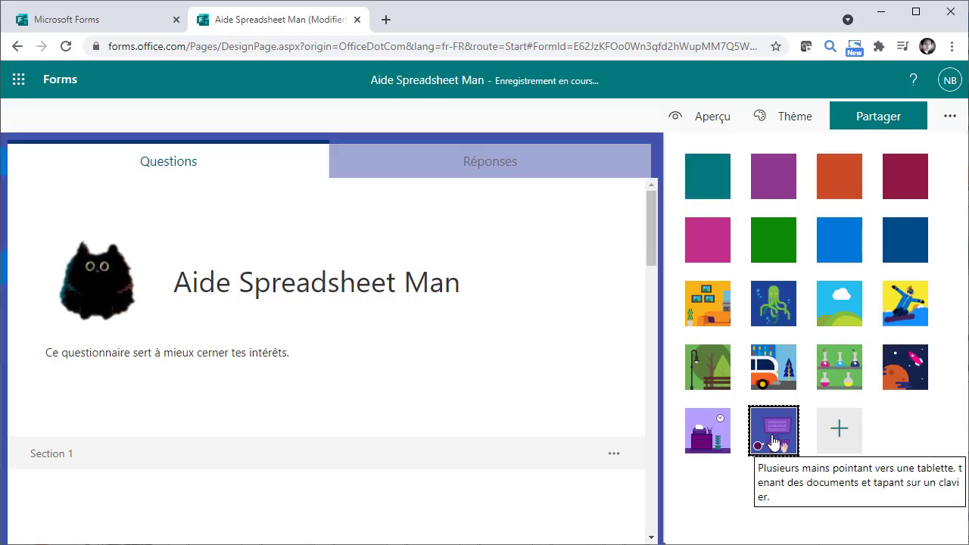
left_click(699, 122)
scroll(623, 225, "down", 3)
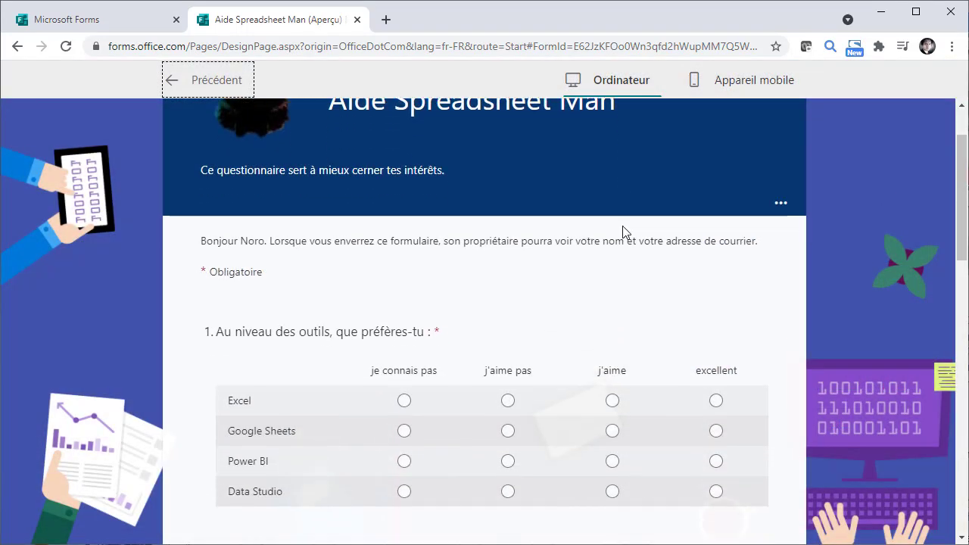
scroll(622, 231, "down", 5)
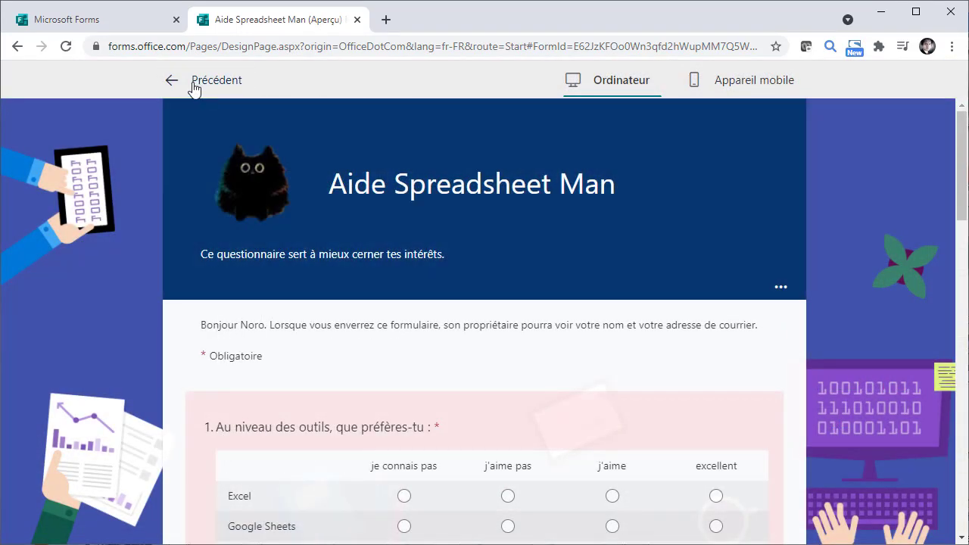
left_click(194, 84)
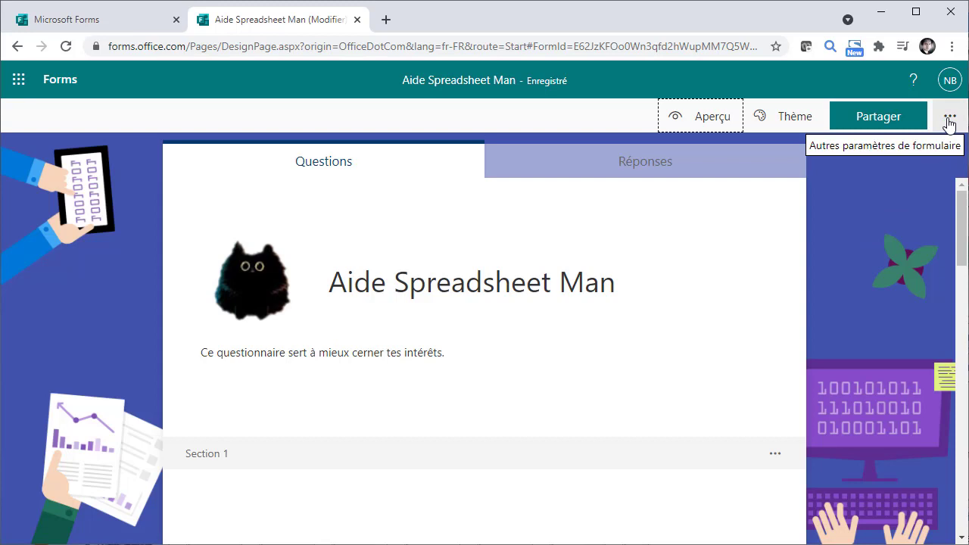
- Add English (United States) as another language of the form
left_click(950, 119)
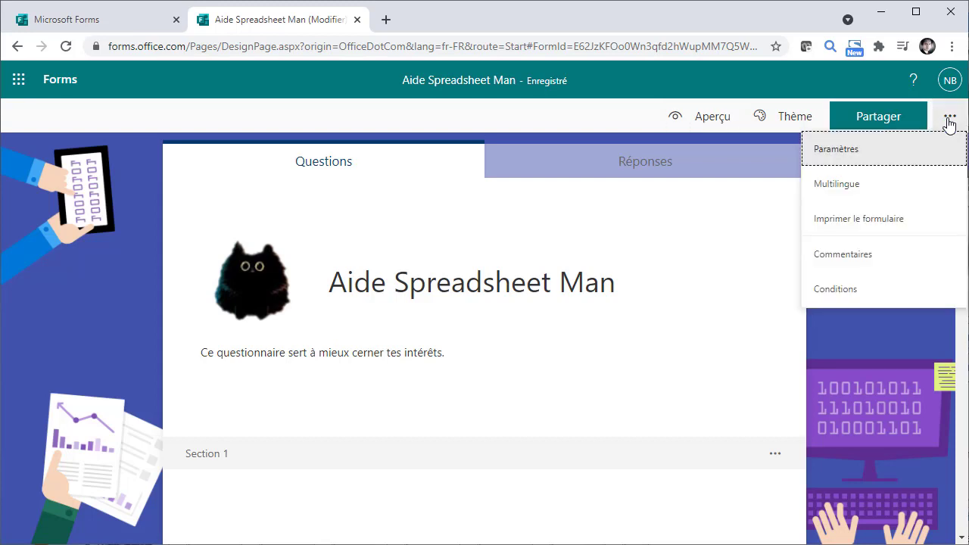
left_click(854, 188)
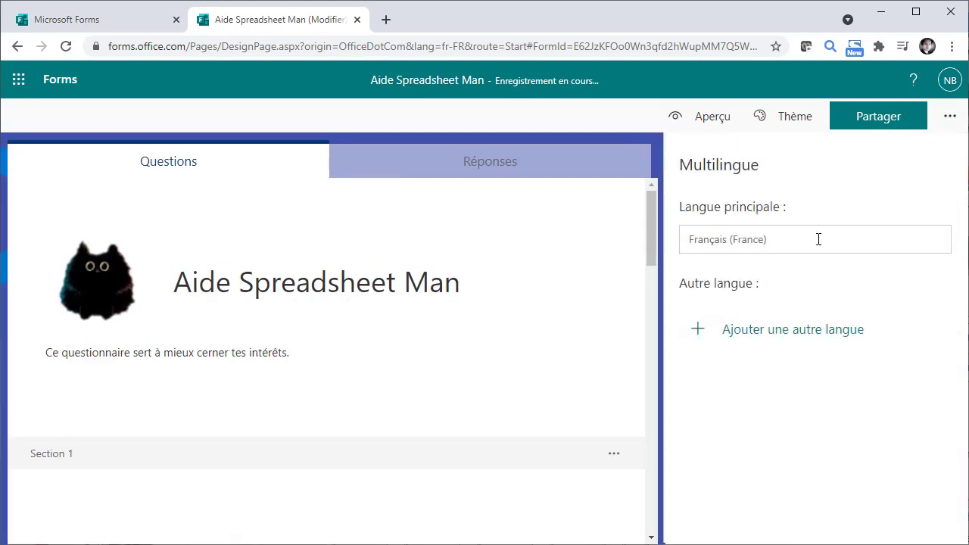
left_click(702, 333)
type("engl")
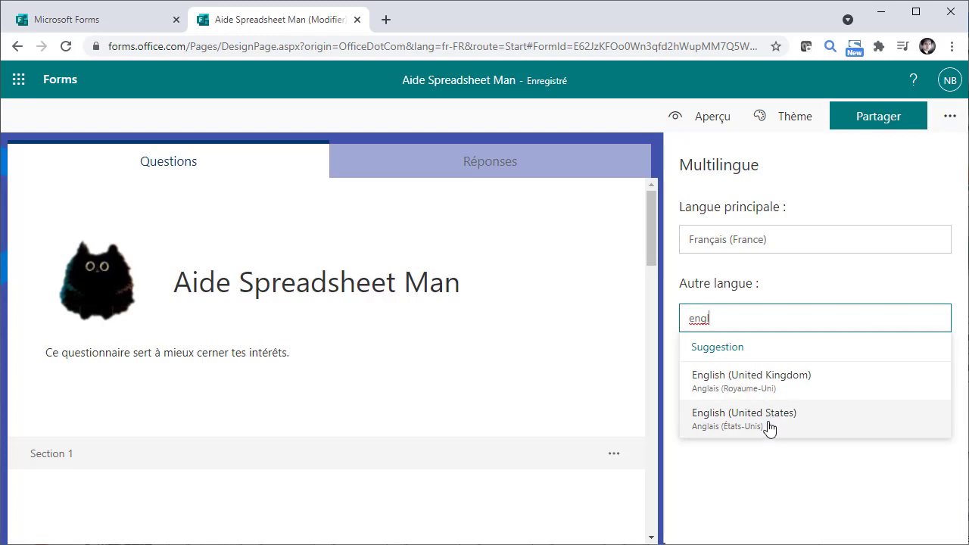
left_click(782, 430)
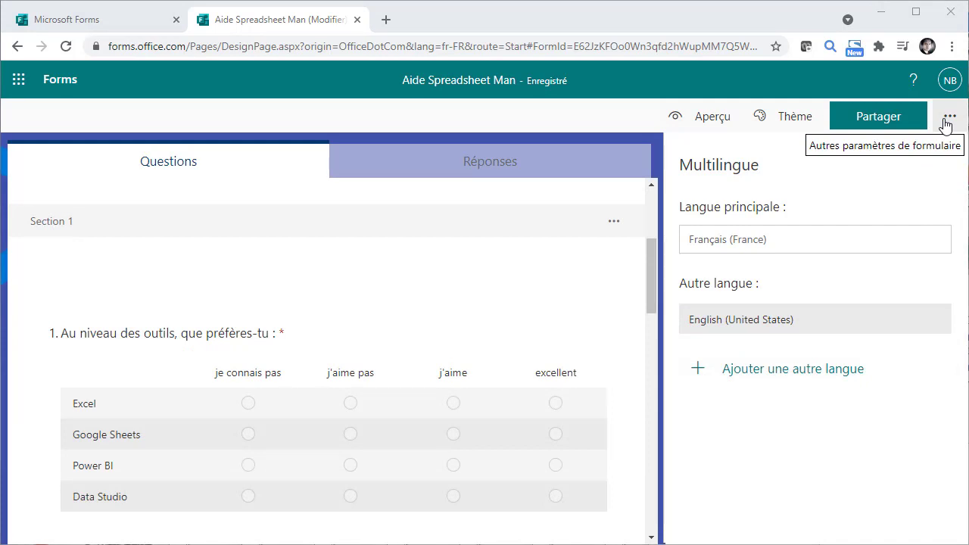
- Change the form's settings so that everyone can respond (Tout le monde peut répondre)
left_click(948, 120)
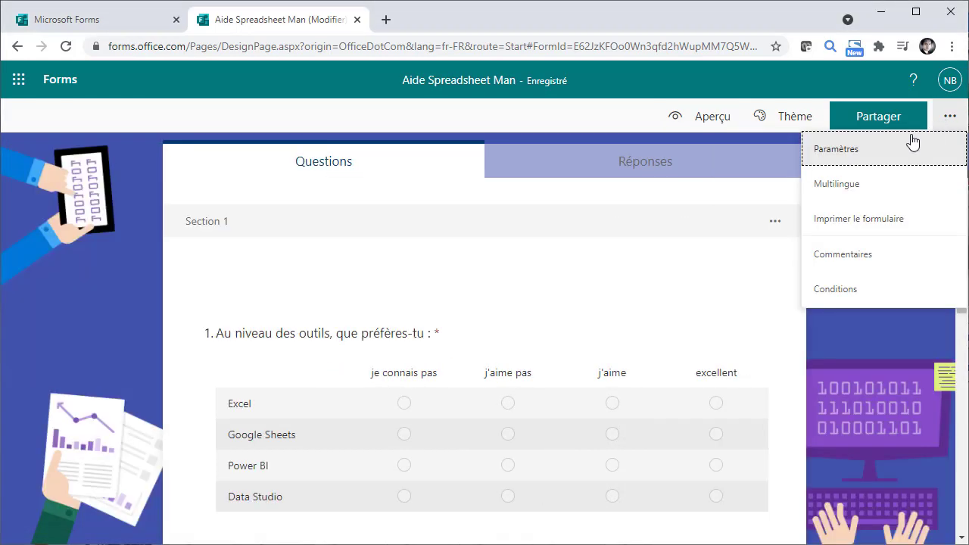
left_click(884, 157)
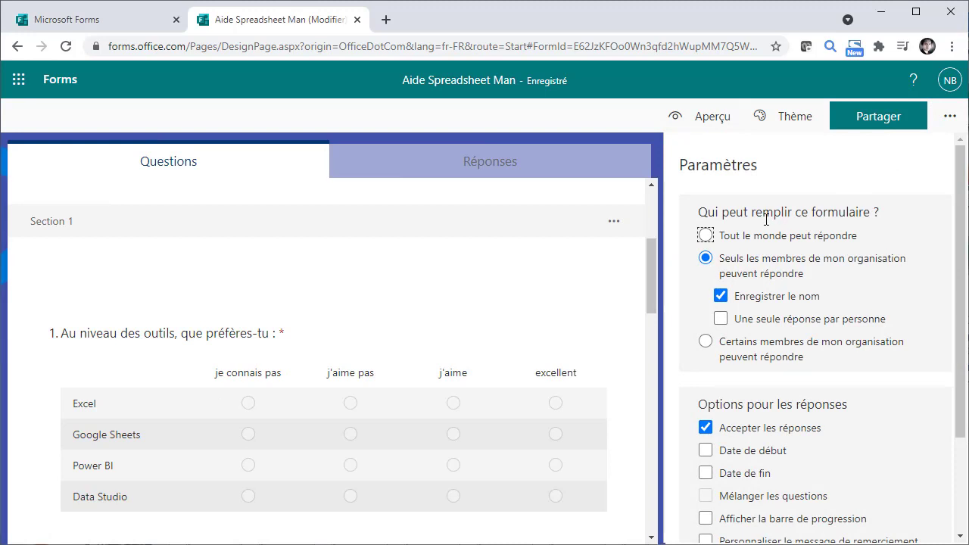
left_click(706, 236)
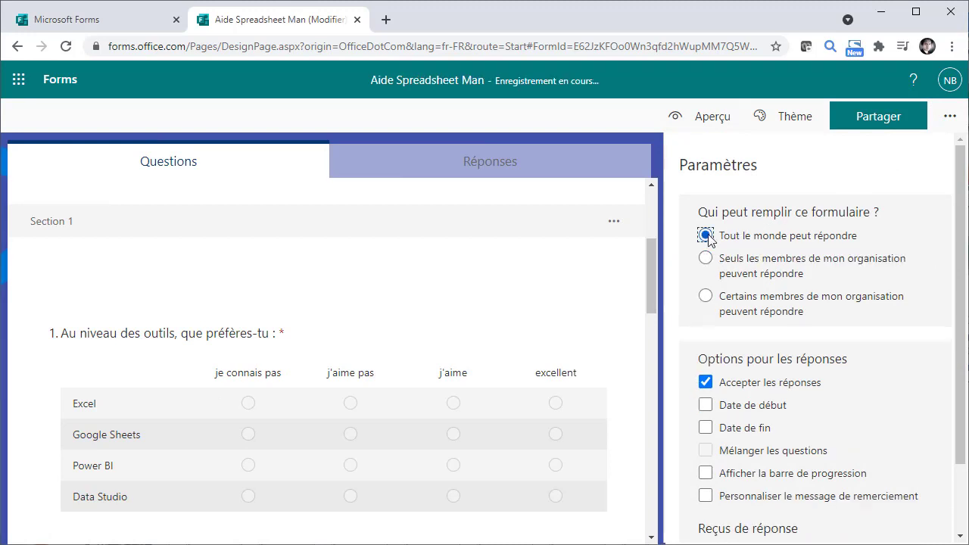
- Enable the progress bar and customise the thank-you message to read "Merci beaucoup pour ton soutien"
scroll(861, 348, "down", 1)
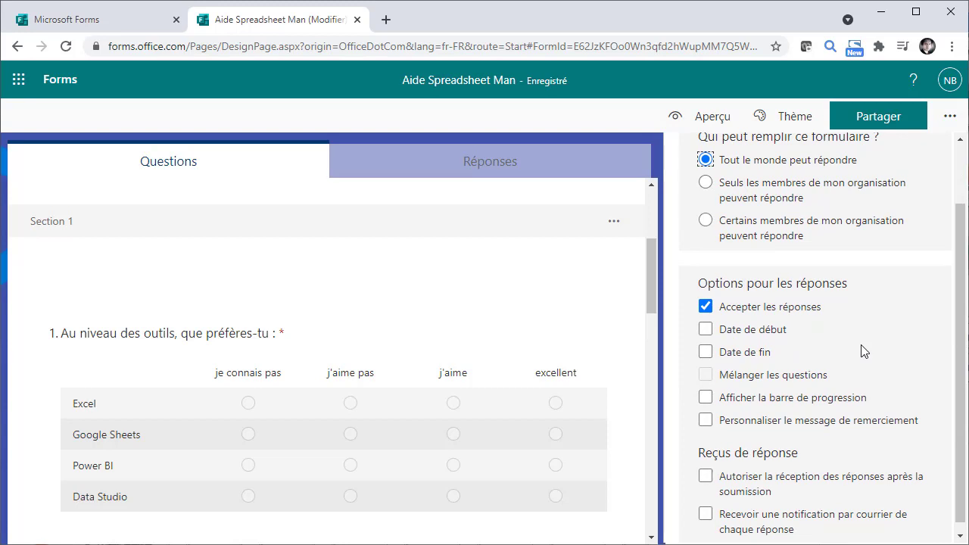
left_click(705, 397)
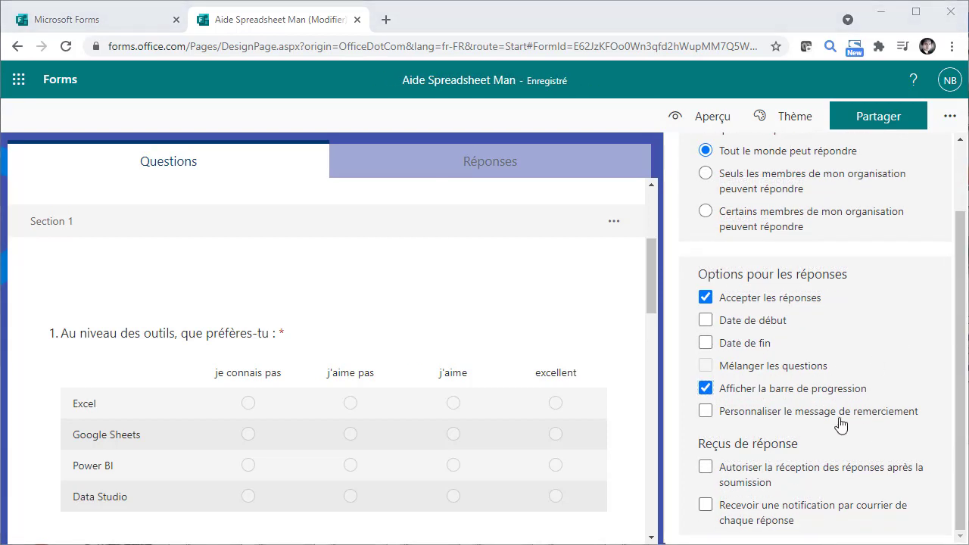
left_click(706, 413)
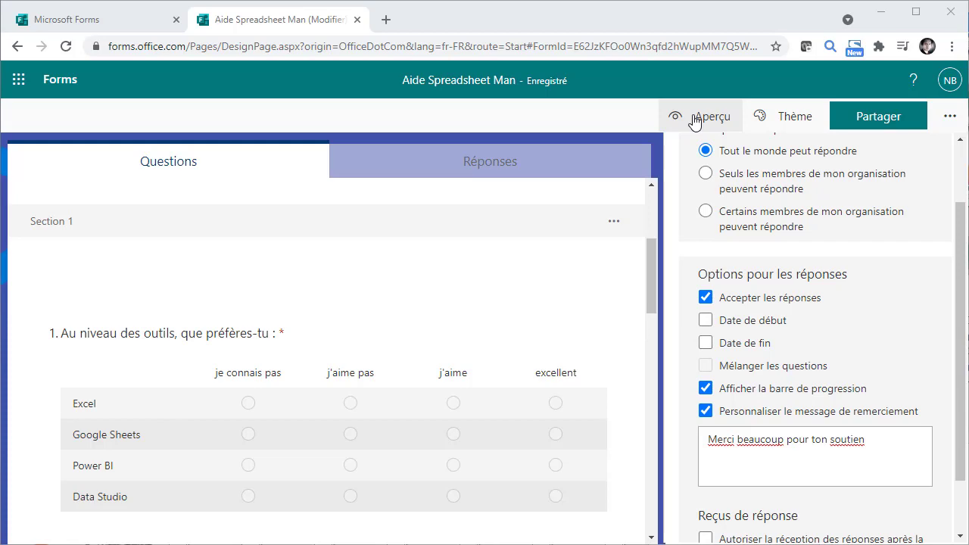
- Preview the form and rate Excel, Google Sheets, Power BI and Data Studio as "excellent" in question 1
left_click(695, 118)
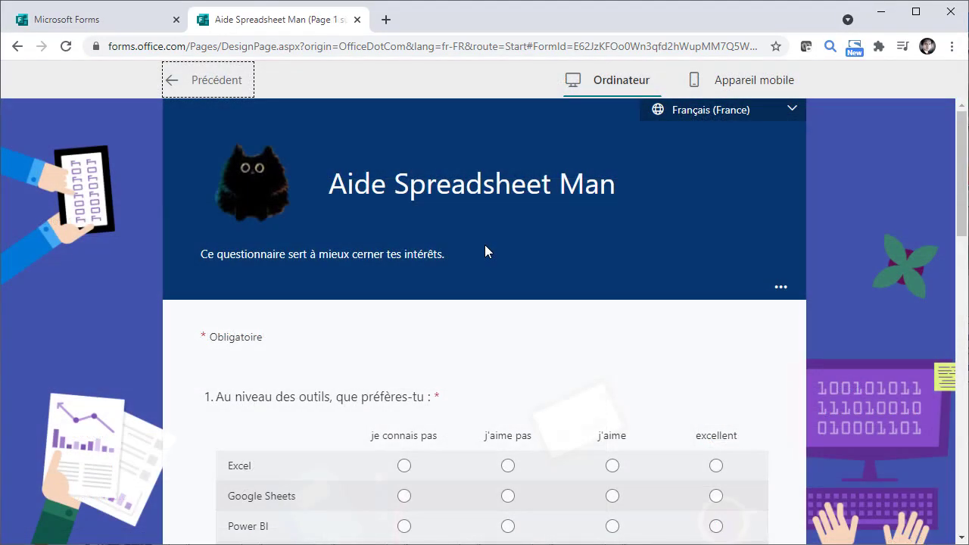
scroll(674, 246, "down", 1)
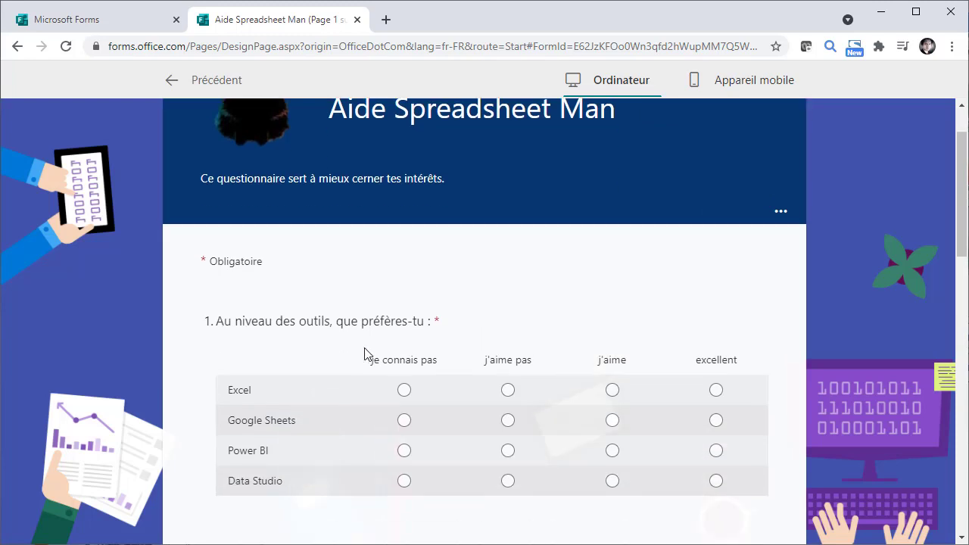
left_click(716, 391)
left_click(717, 421)
left_click(716, 451)
left_click(717, 482)
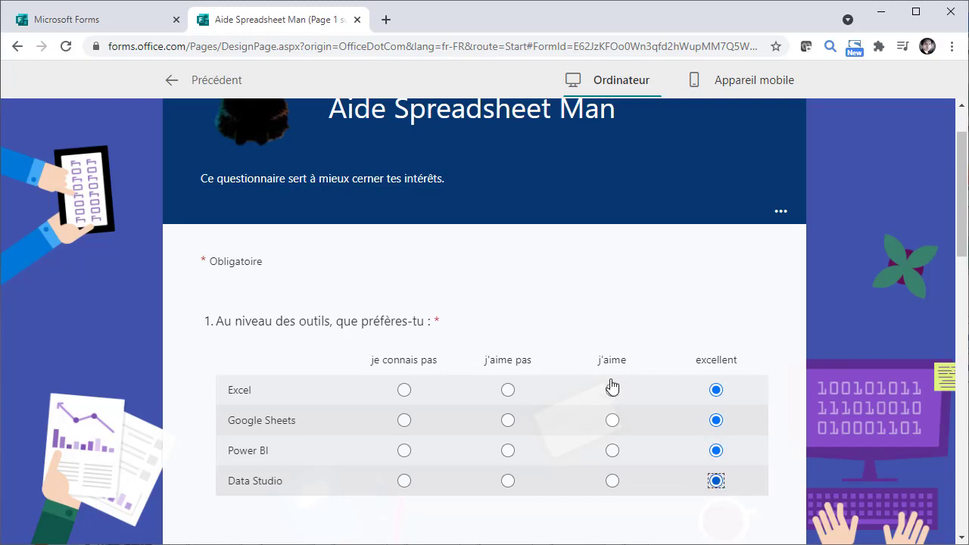
- In question 2, rate Python and Dax as "excellent" and VBA and Google Apps Script as "j'aime"
scroll(611, 387, "down", 3)
left_click(716, 400)
left_click(612, 430)
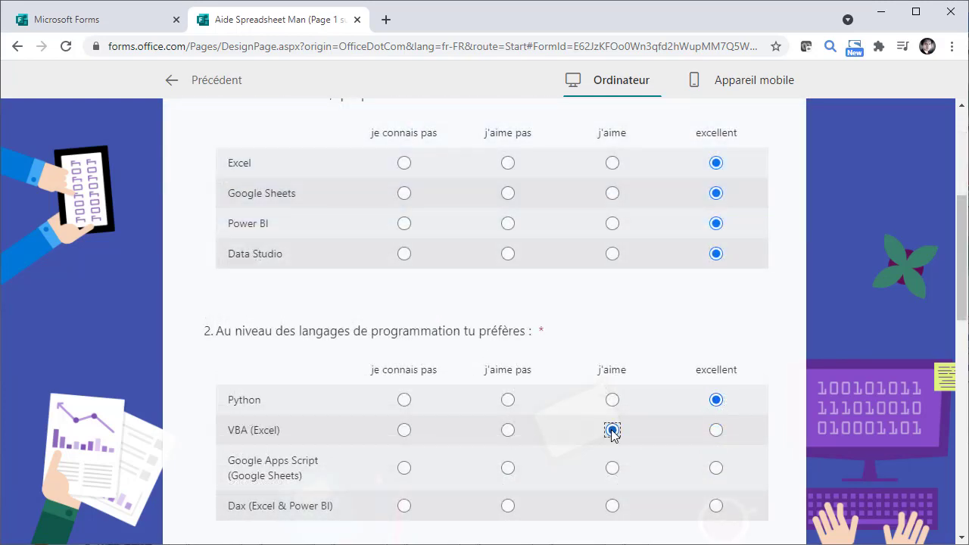
left_click(612, 468)
left_click(717, 506)
- Select "La comptabilité / finance / audit" and "Les statistiques / data sciences" as the themes in question 3
scroll(643, 439, "down", 4)
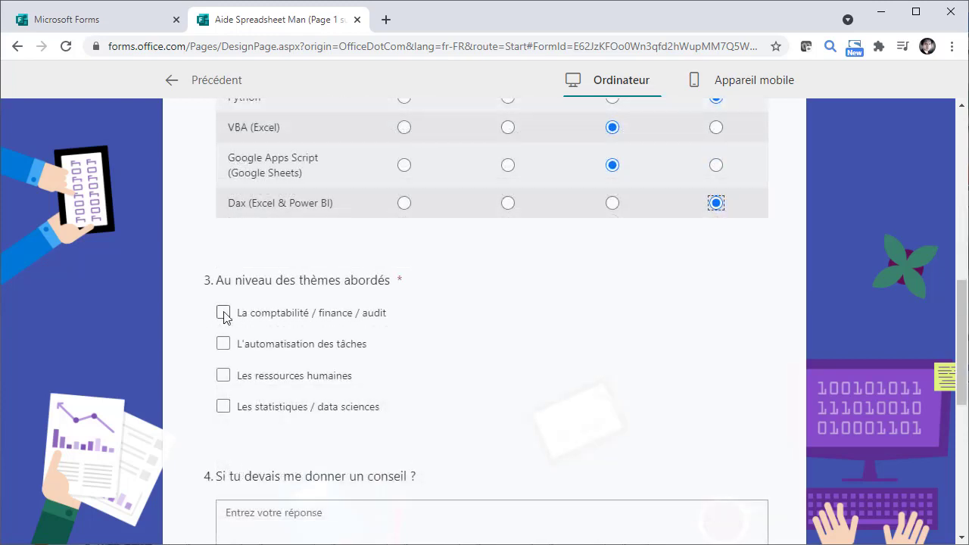
left_click(224, 313)
left_click(224, 406)
- Answer the advice question with "Cool", rate the YouTube channel four stars and continue to the second page
scroll(407, 404, "down", 2)
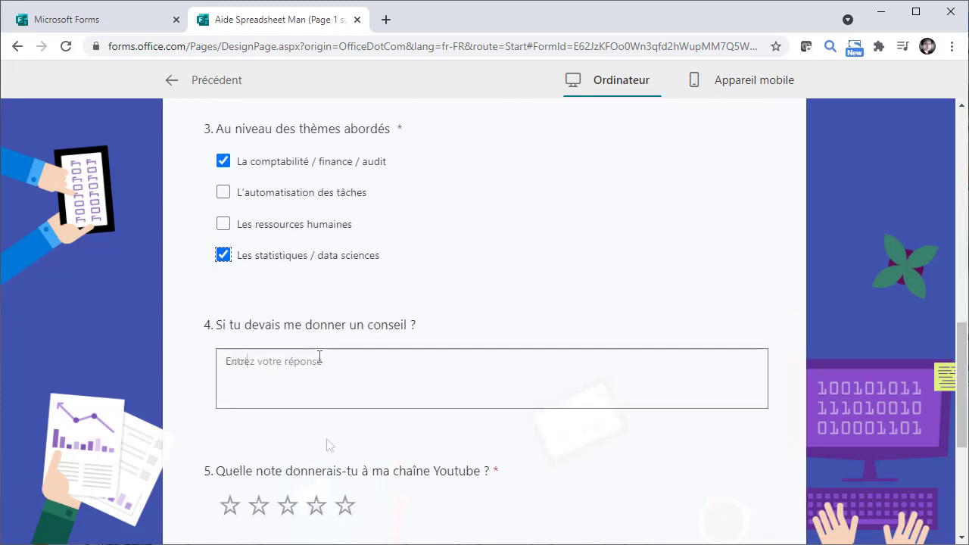
left_click(319, 361)
type("Cool")
left_click(315, 505)
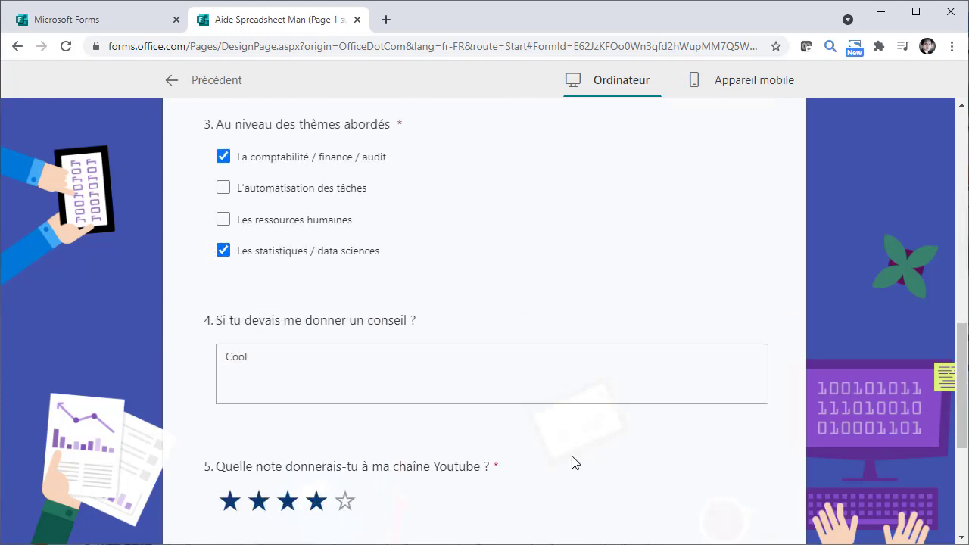
scroll(573, 463, "down", 2)
left_click(304, 443)
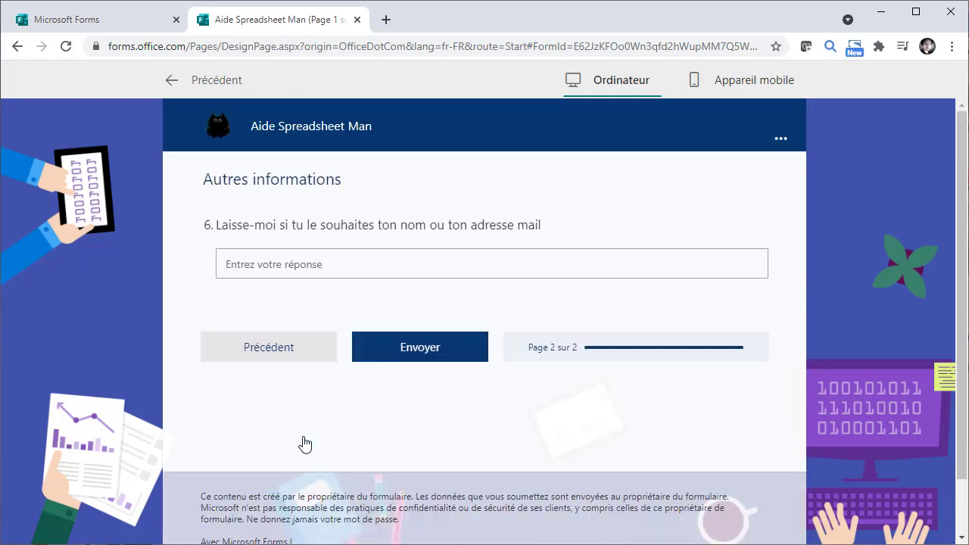
- Enter the respondent's first name in question 6 and submit the test response
left_click(289, 262)
type("Boris")
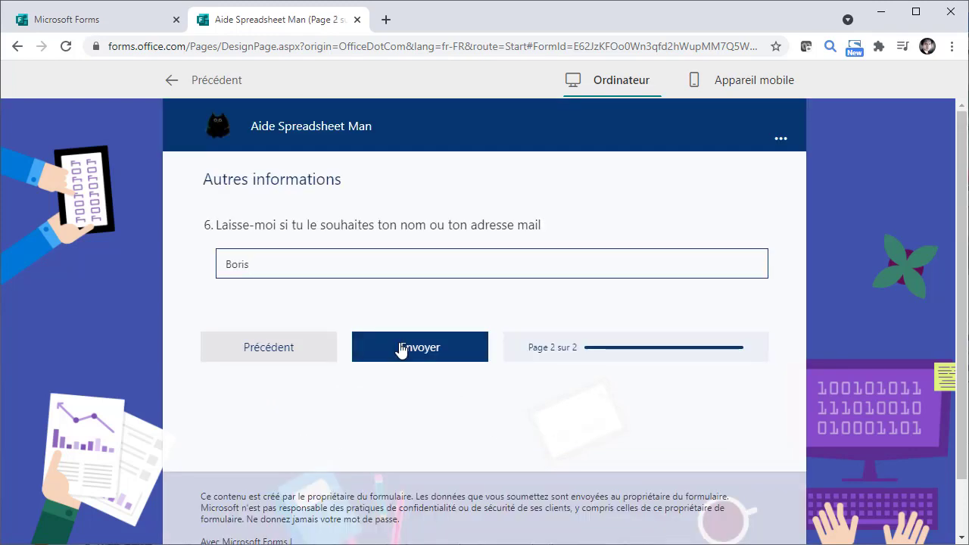
left_click(400, 347)
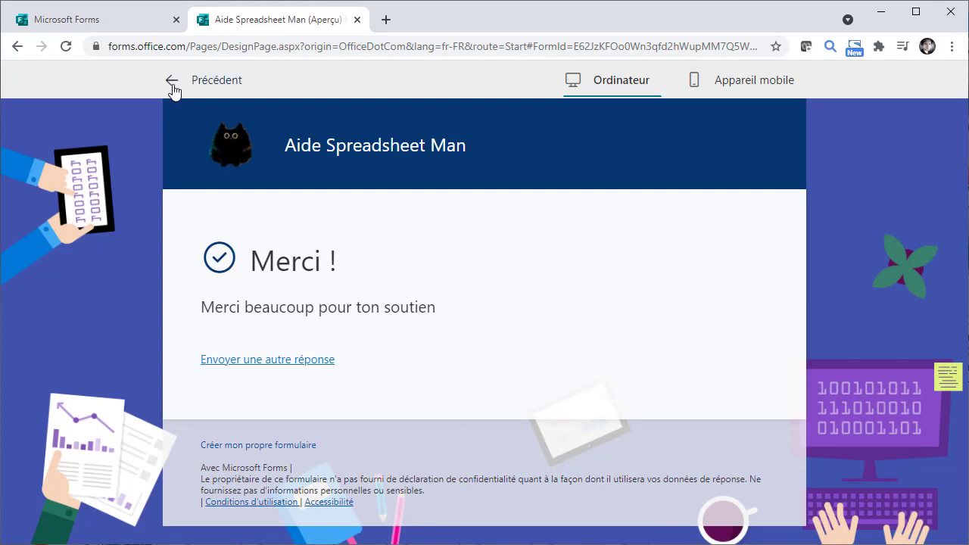
- Leave the preview and review the charts of the submitted answers in the form's responses overview
left_click(173, 84)
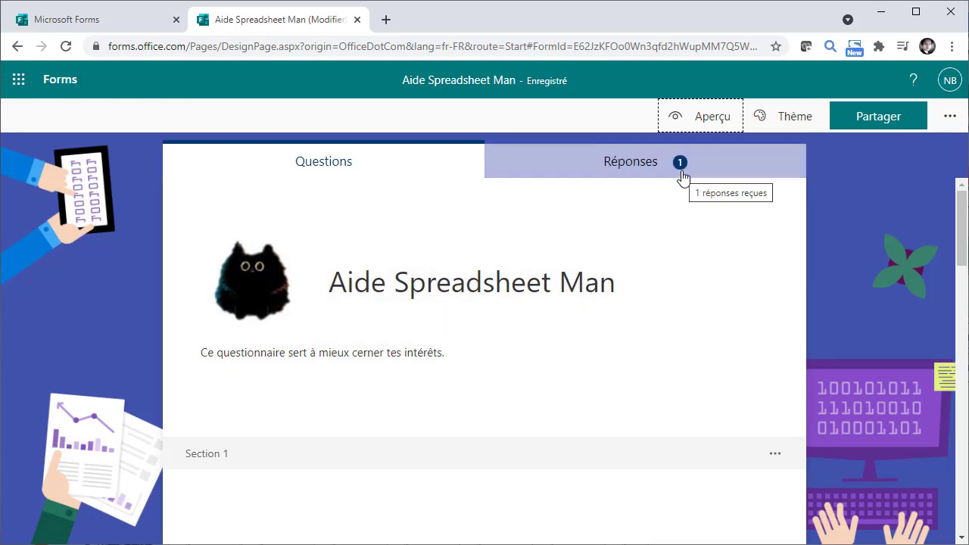
left_click(668, 170)
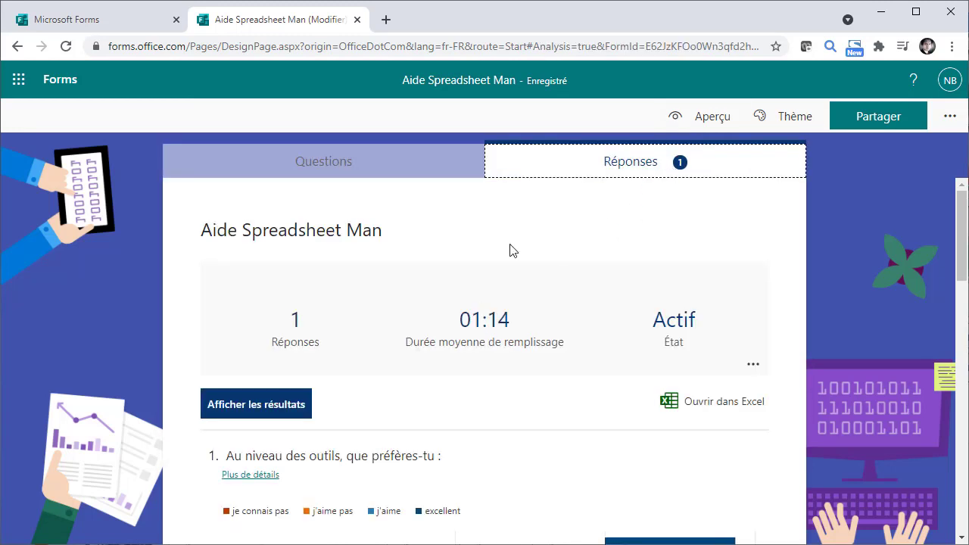
scroll(510, 251, "down", 3)
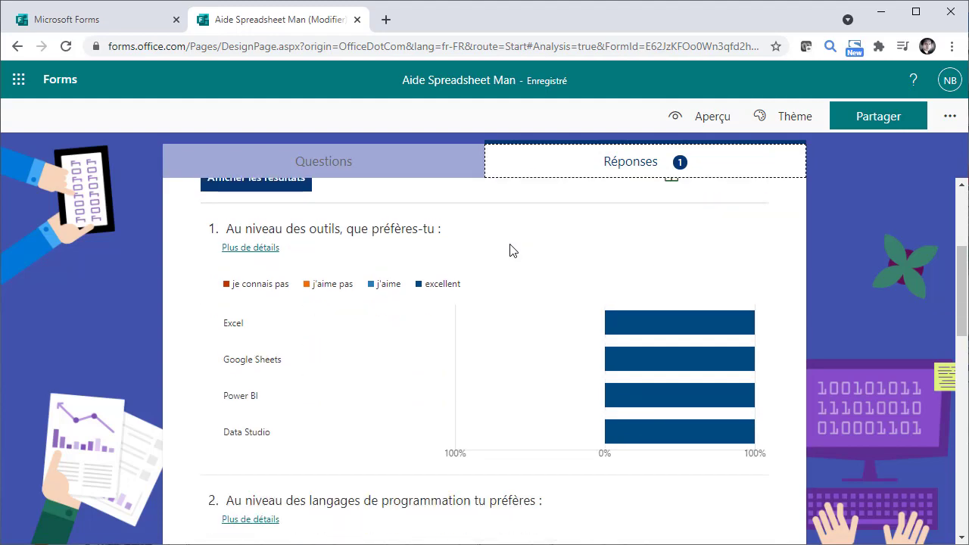
scroll(511, 251, "down", 5)
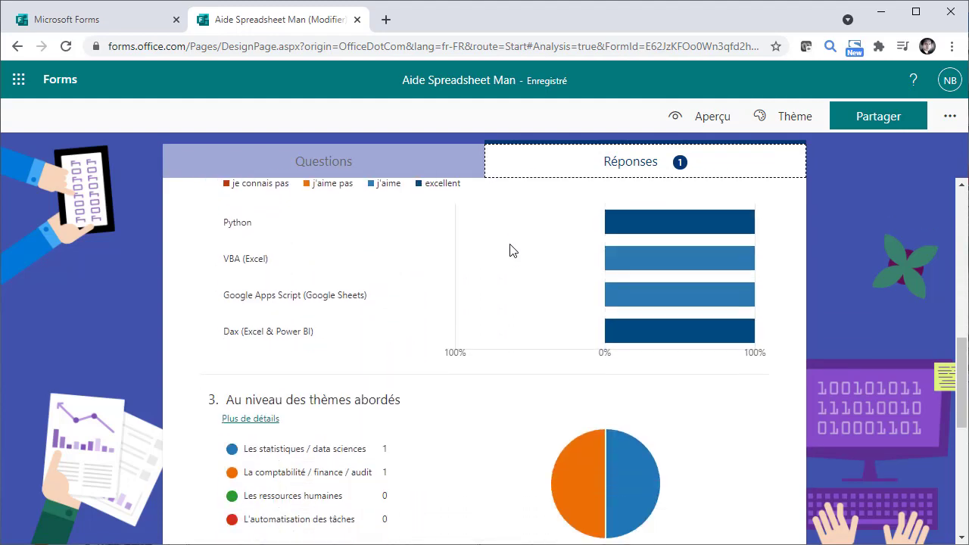
scroll(510, 250, "up", 8)
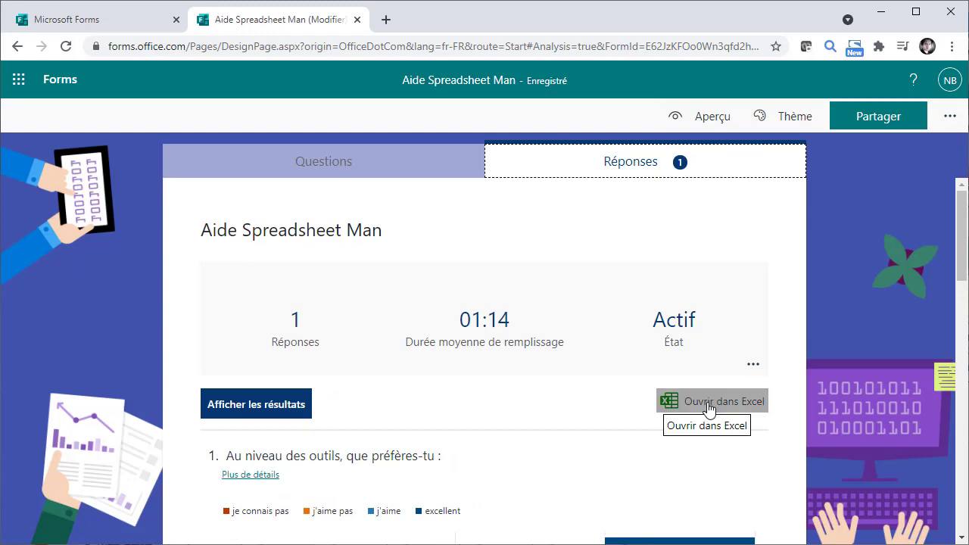
- Open the responses in Excel, look through the answer columns and close the workbook
left_click(709, 410)
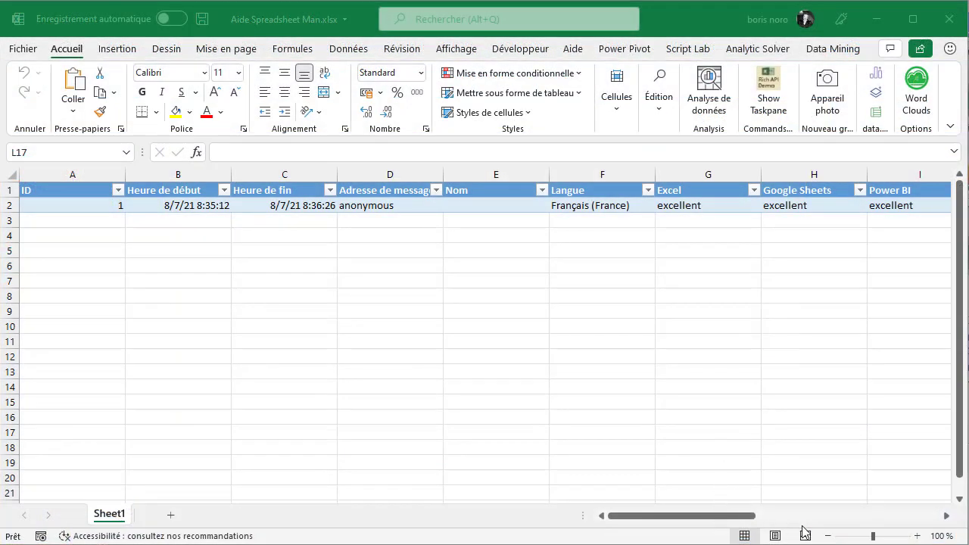
left_click(947, 516)
left_click(947, 515)
left_click(946, 516)
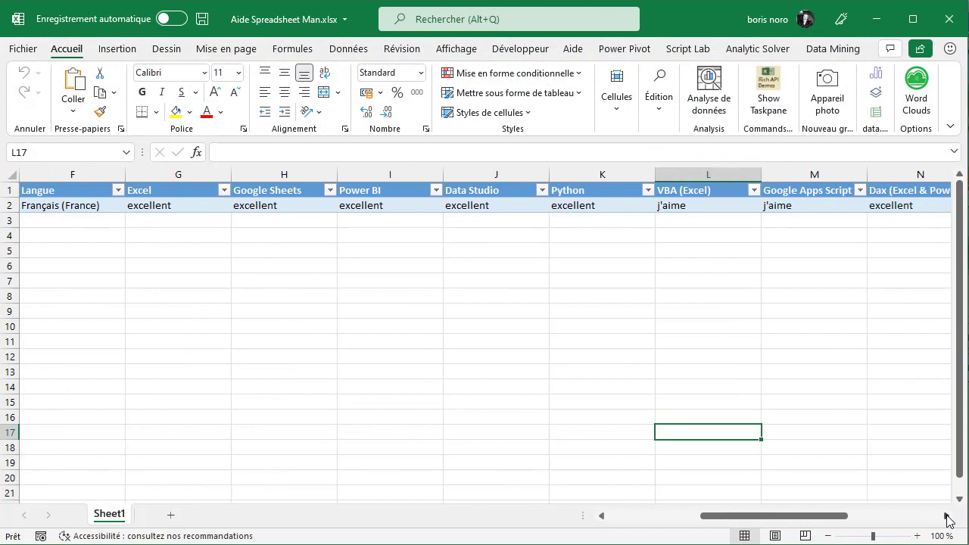
left_click(947, 516)
left_click(950, 19)
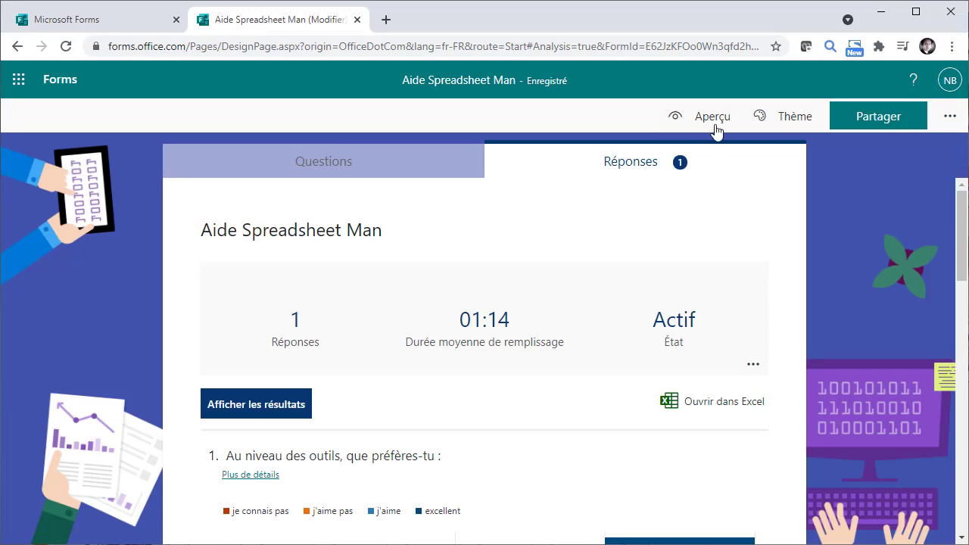
- Preview the form, have its title and description read aloud in the immersive reader, and return to the responses overview
left_click(716, 120)
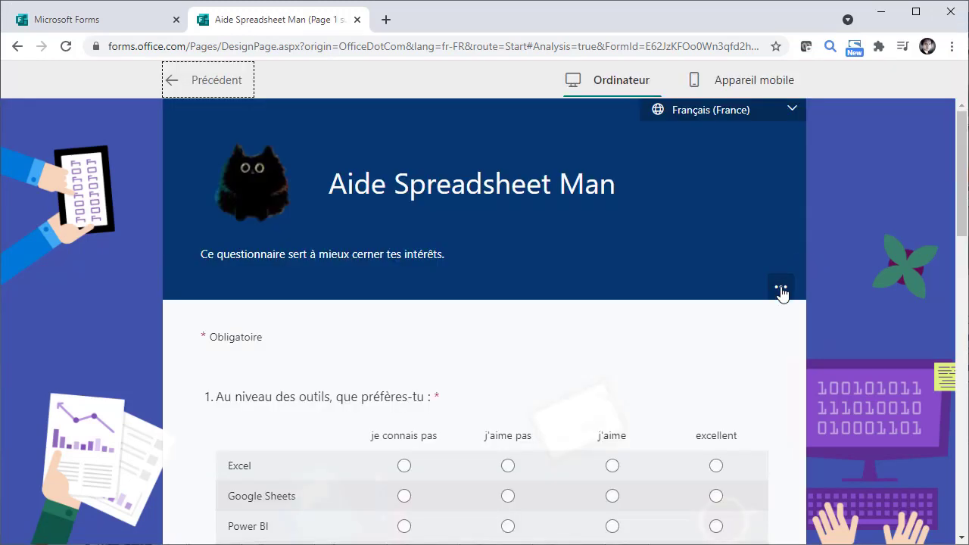
left_click(782, 292)
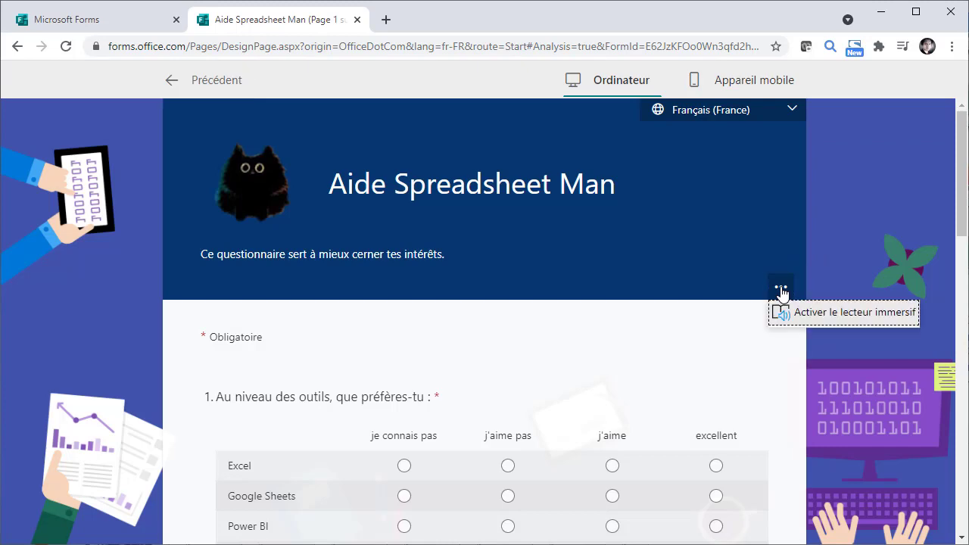
left_click(833, 317)
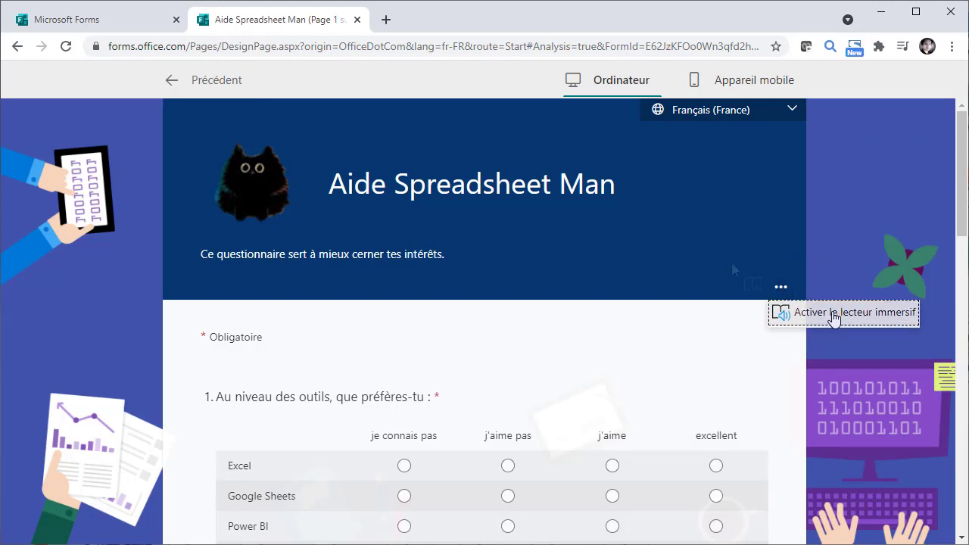
left_click(753, 285)
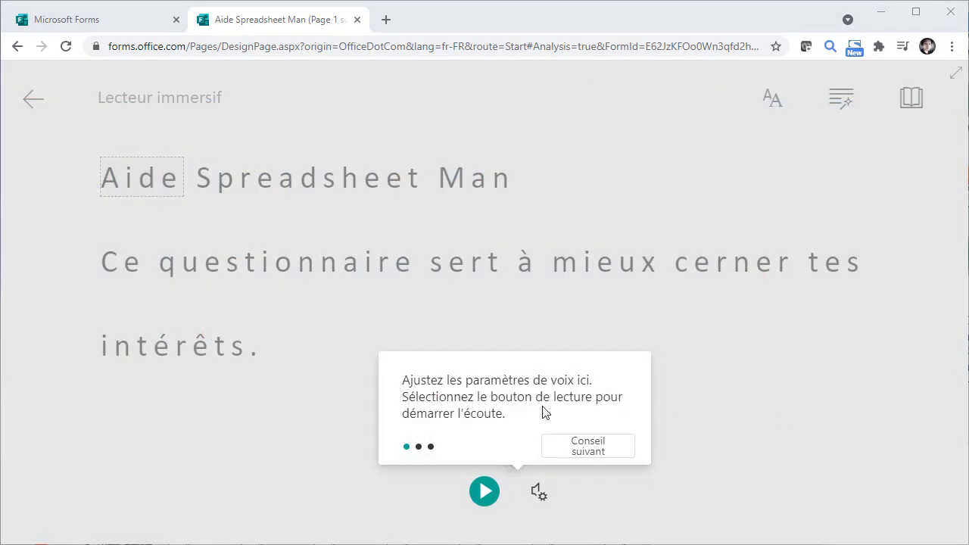
left_click(485, 494)
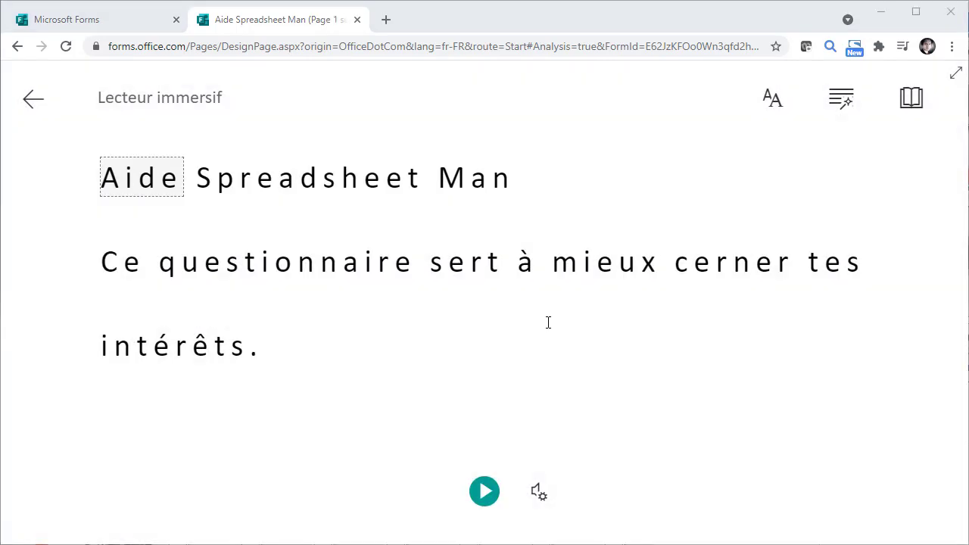
left_click(32, 99)
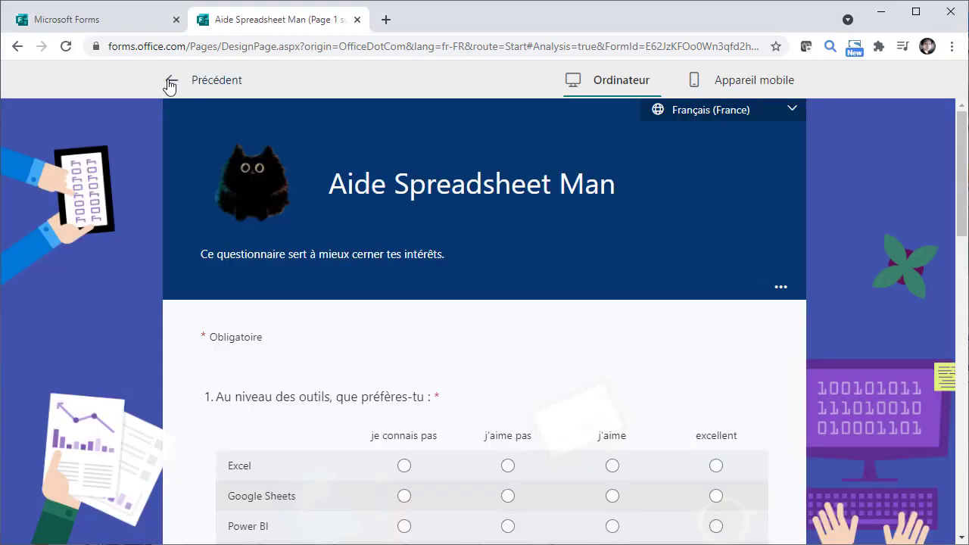
left_click(170, 86)
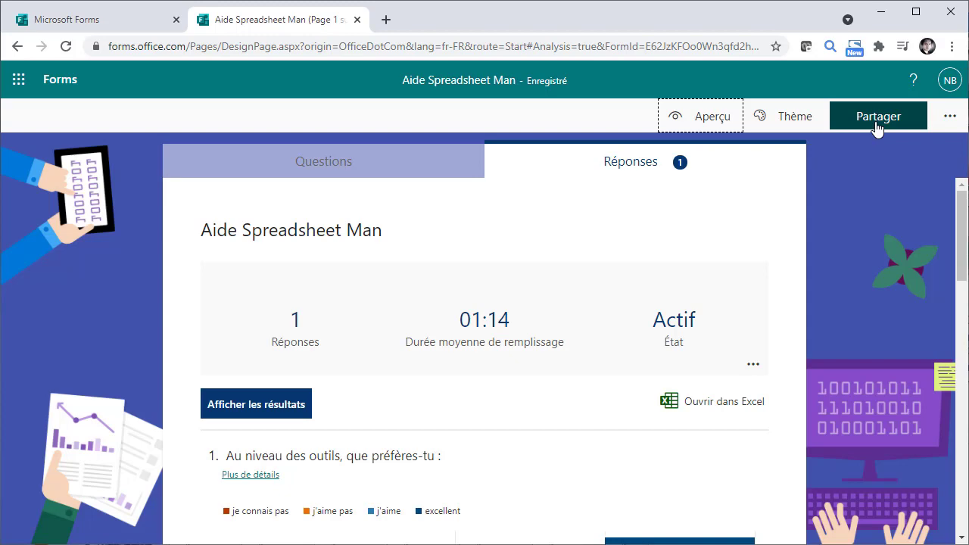
- Open the form's sharing options and copy the response link that everyone can use
left_click(875, 123)
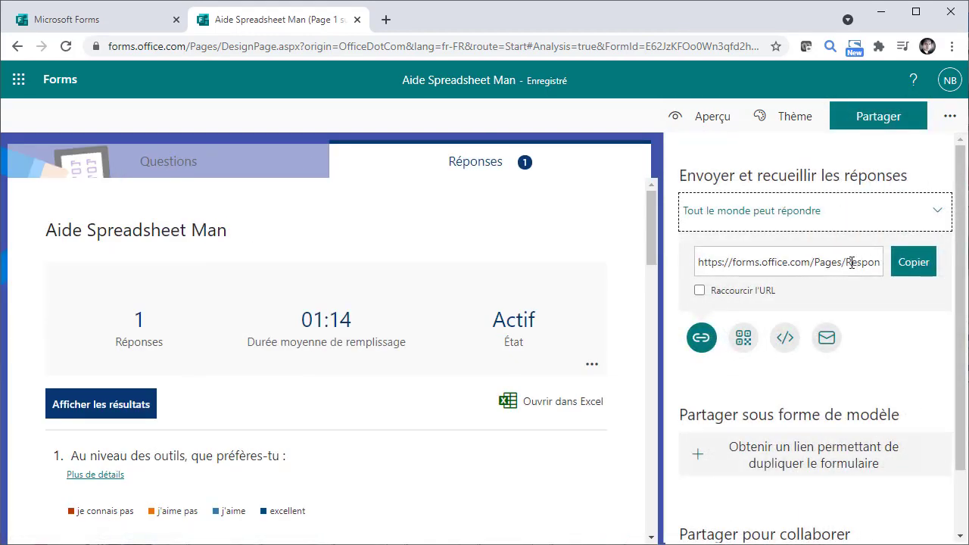
left_click(924, 273)
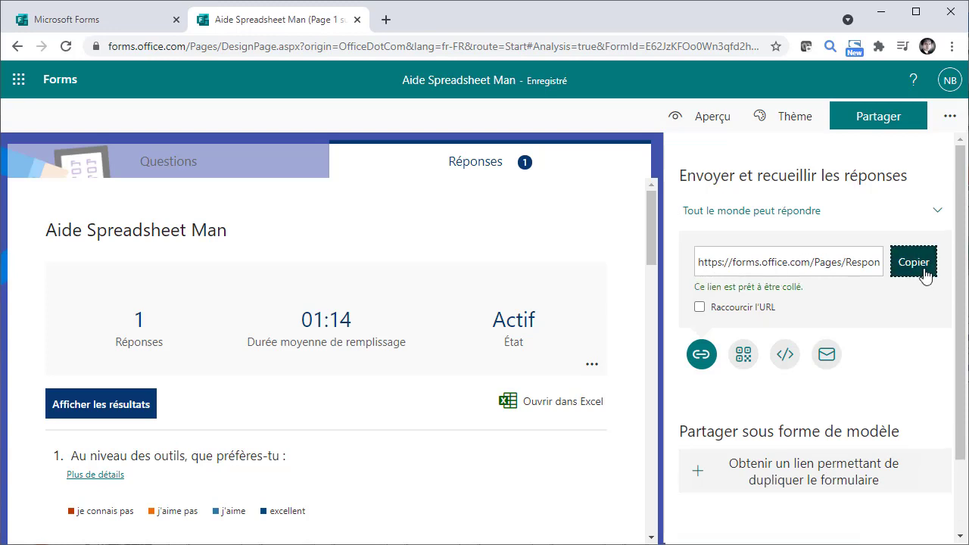